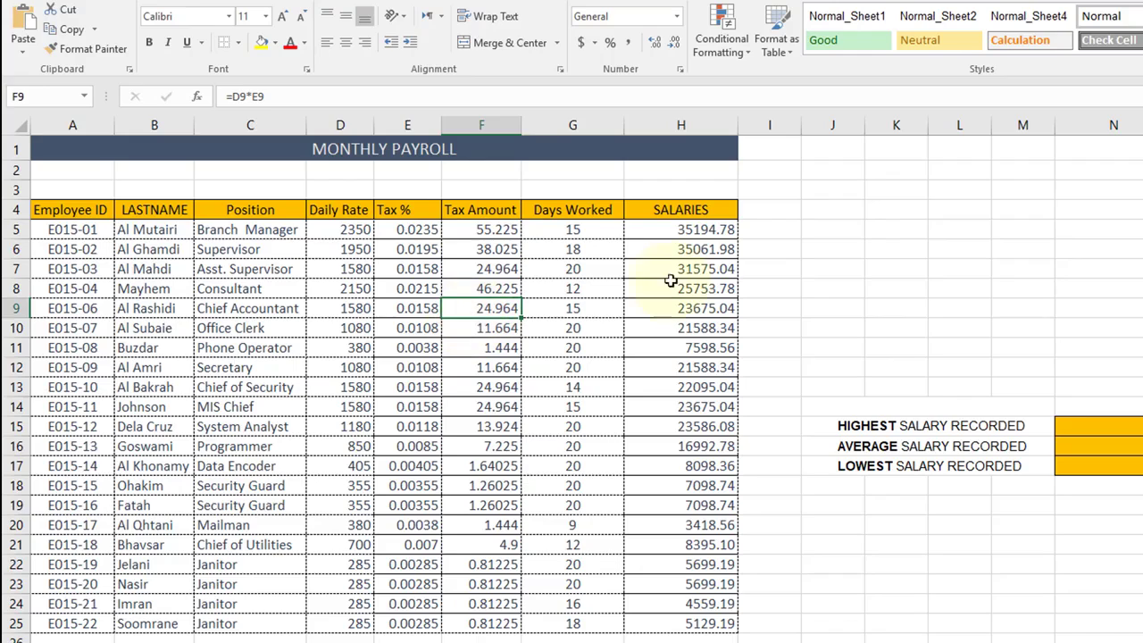
Apply all borders to cell J4, in the empty area beside the payroll table.
left_click(821, 248)
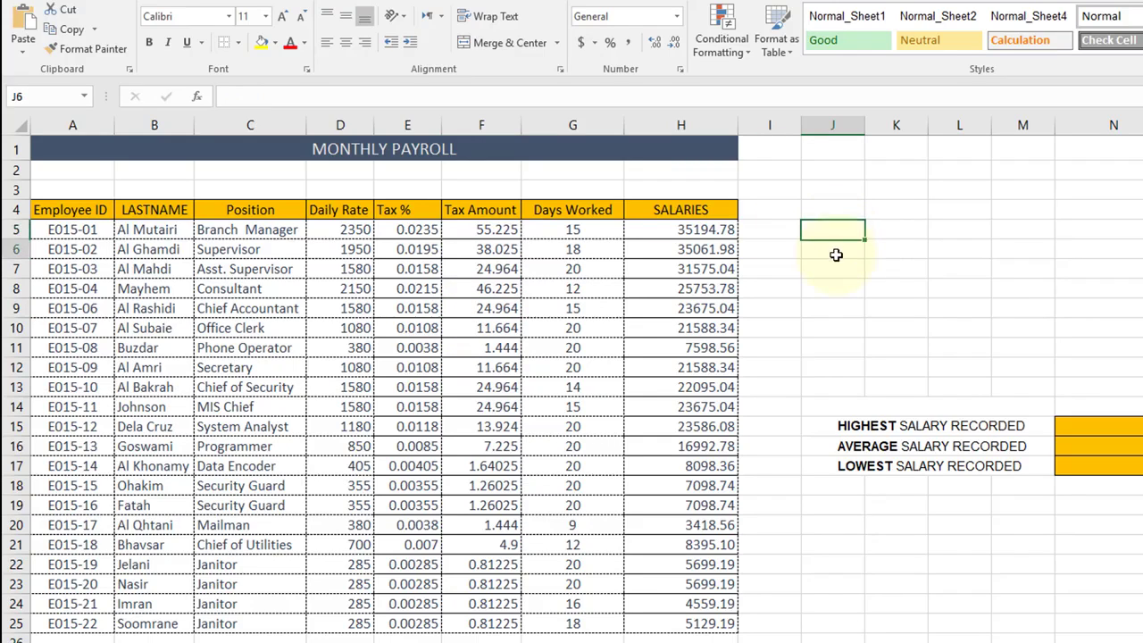
left_click(842, 211)
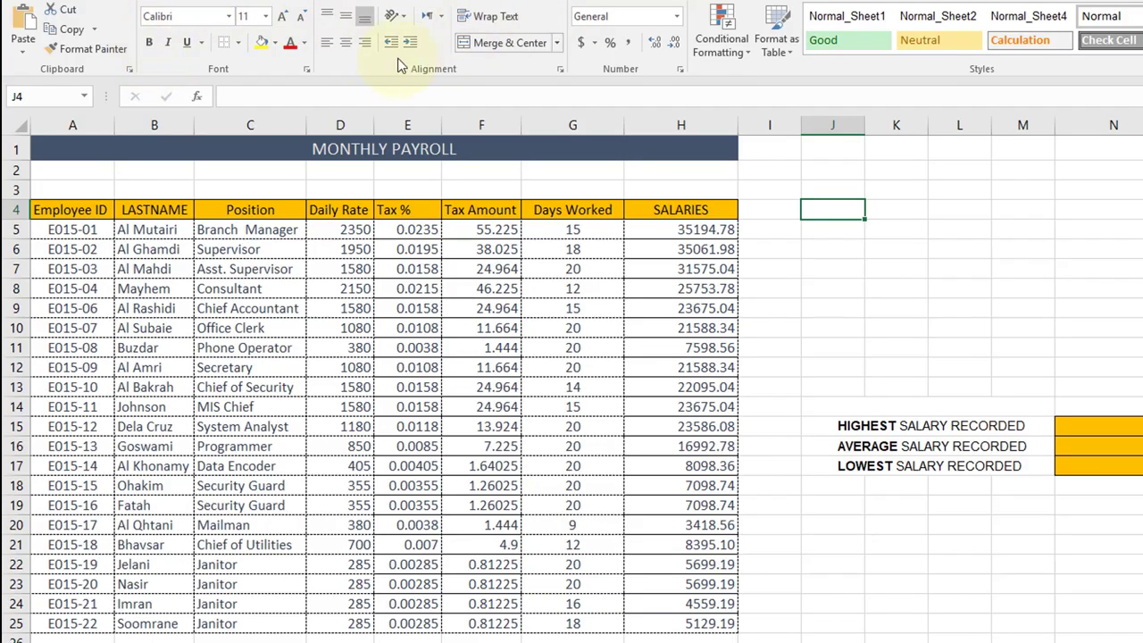
left_click(238, 43)
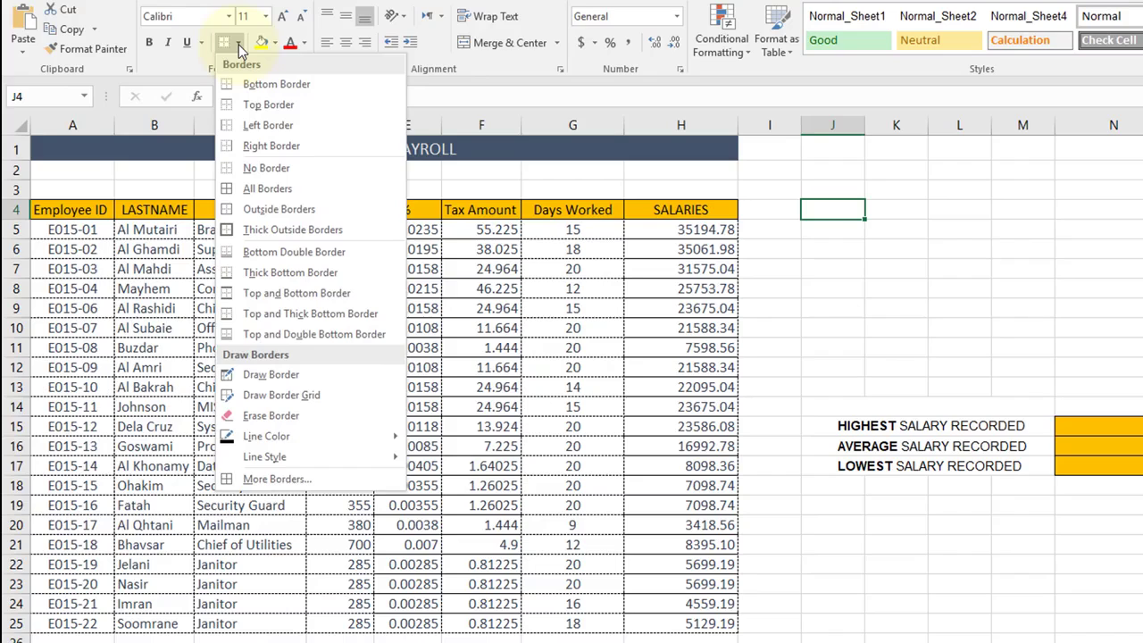
left_click(265, 191)
Fill cell J7 with the standard purple color.
left_click(837, 272)
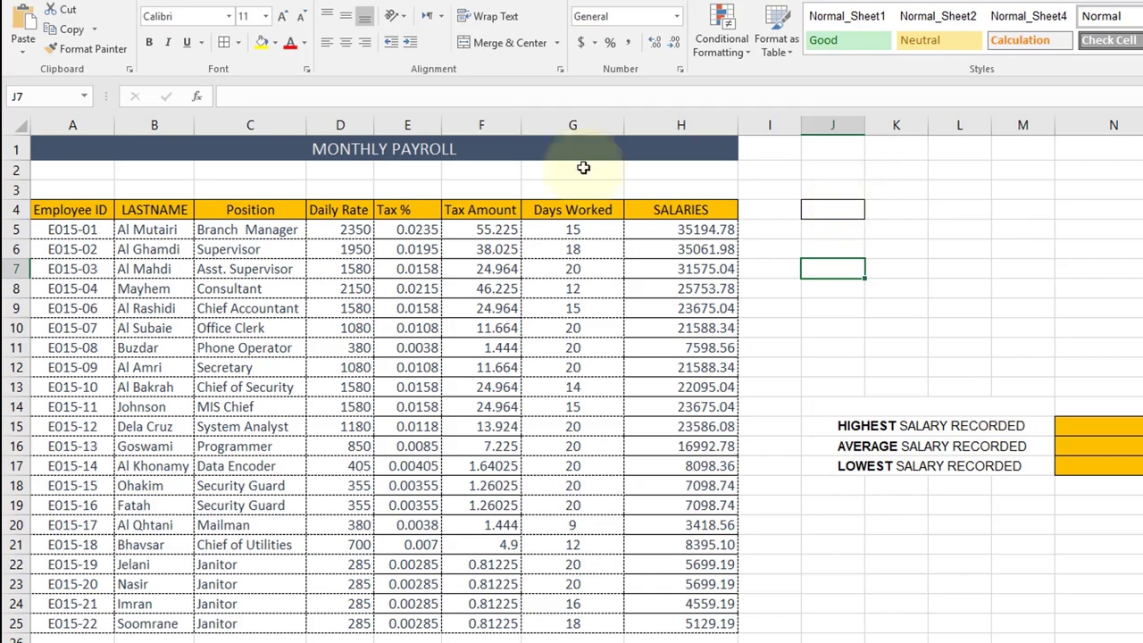
left_click(276, 45)
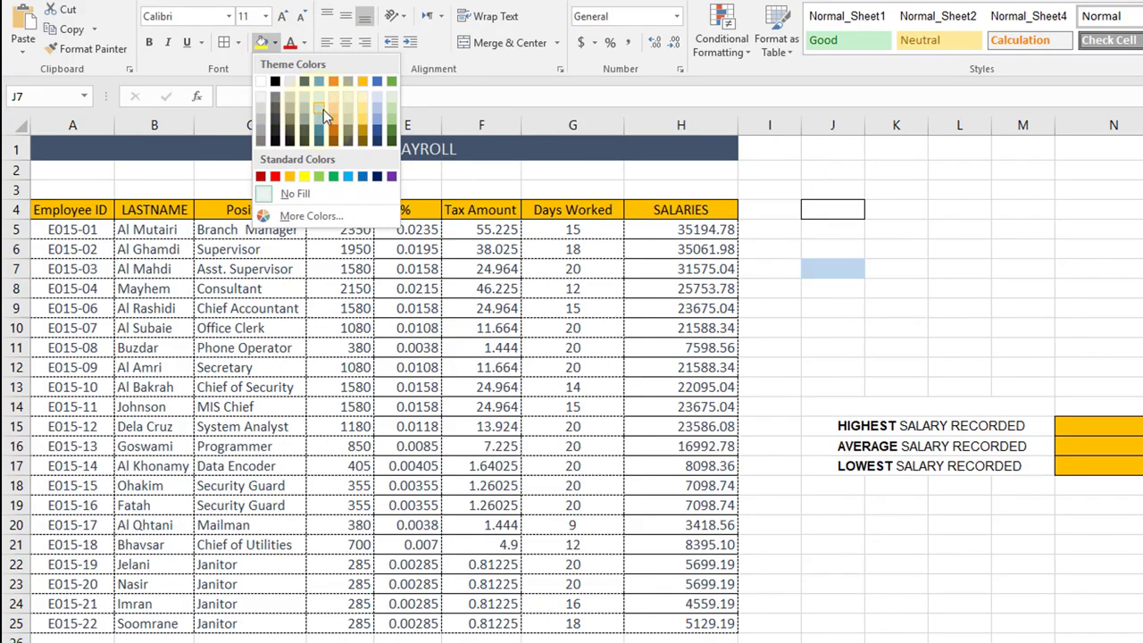
left_click(390, 177)
left_click(895, 290)
left_click(832, 268)
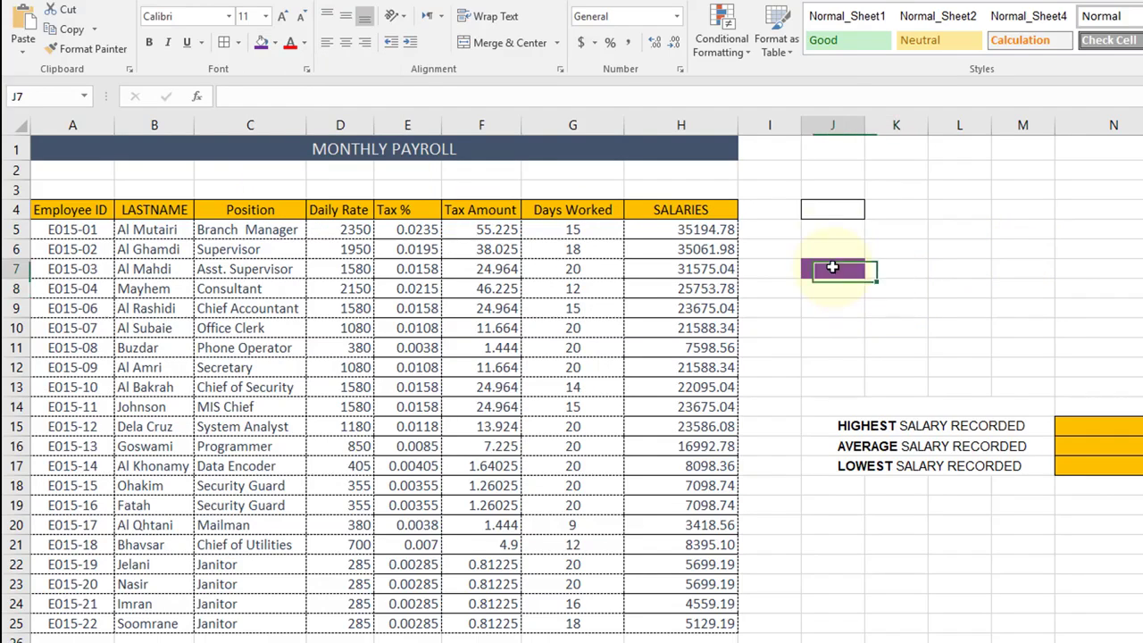
Apply the same purple fill to the bordered cell J4.
left_click(823, 205)
left_click(261, 42)
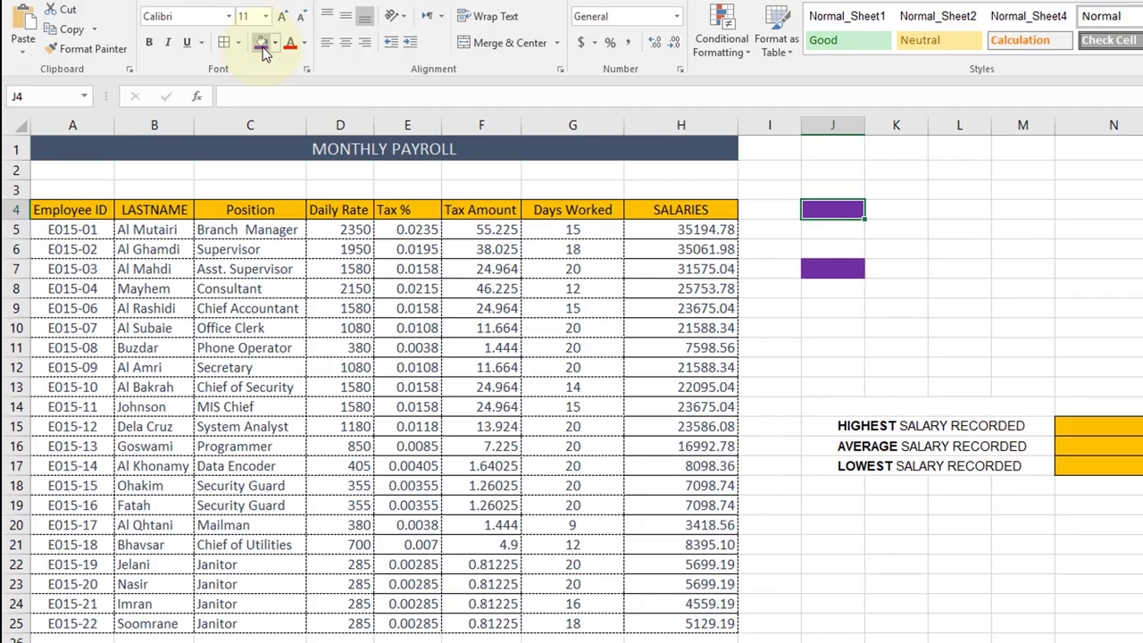
left_click(953, 285)
left_click(821, 209)
left_click(829, 248)
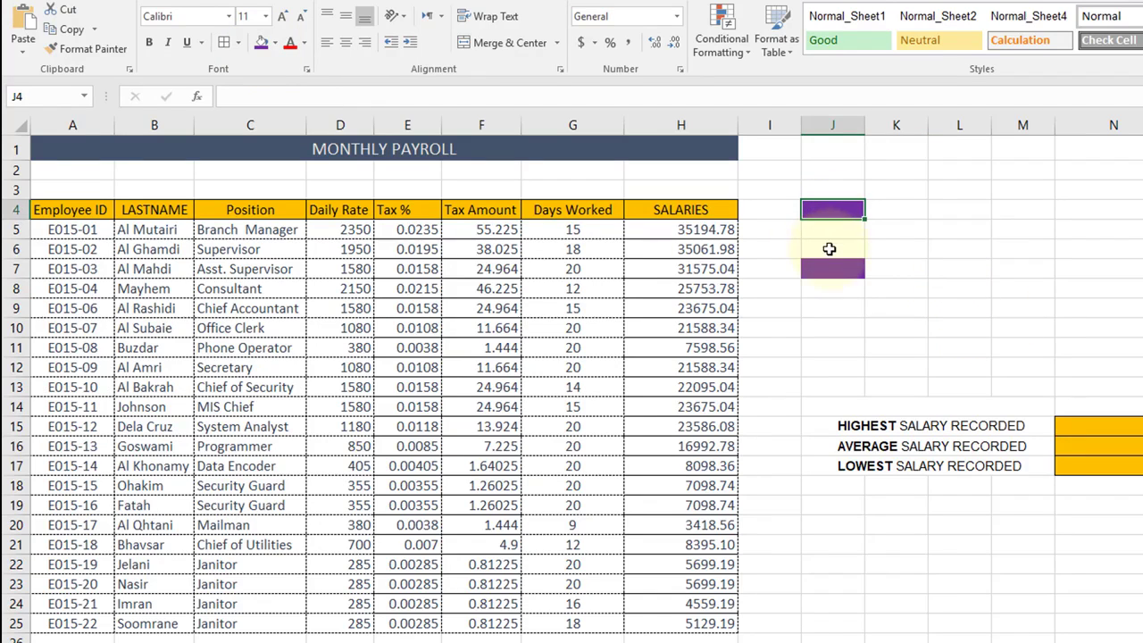
left_click(940, 210)
Copy the SALARIES header from cell H4 into cell L4.
left_click(701, 210)
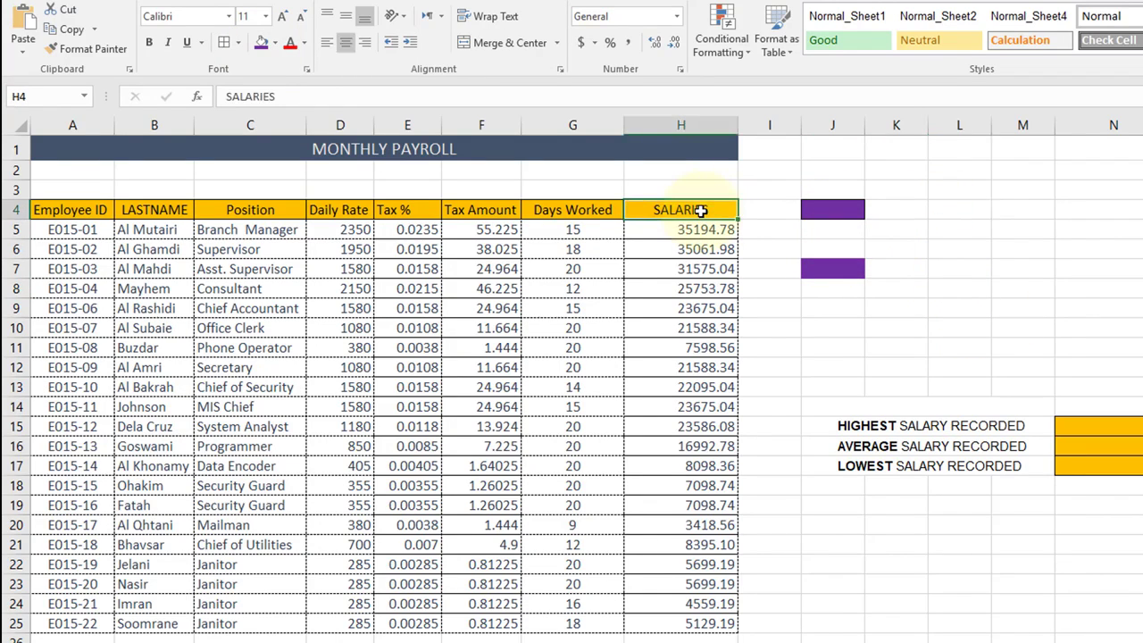
key("ctrl+c")
left_click(958, 210)
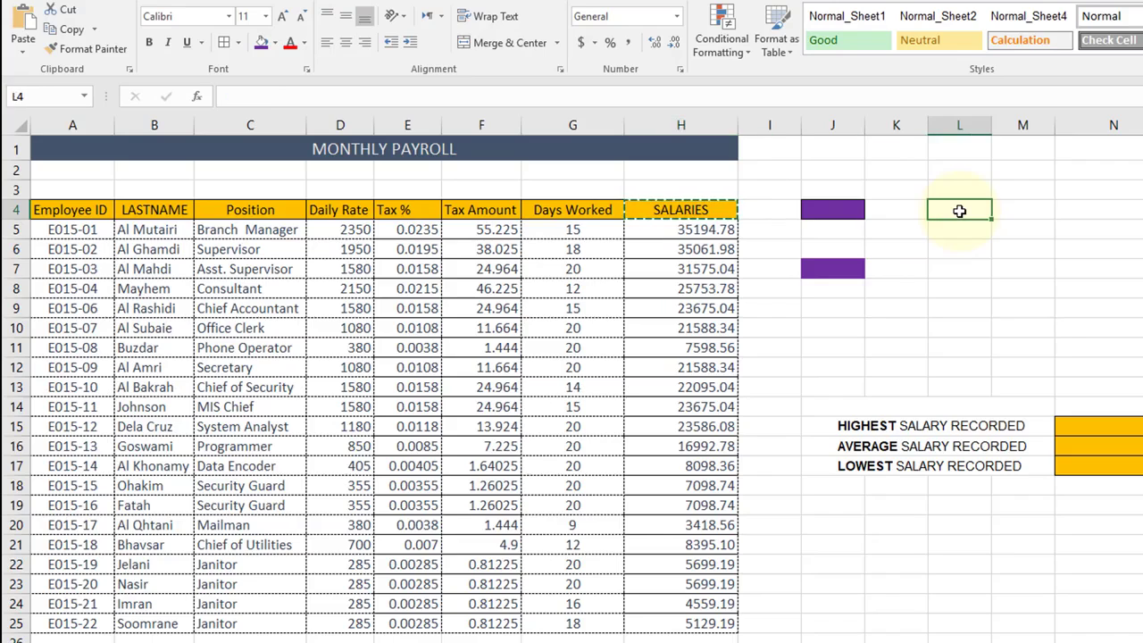
key("ctrl+v")
left_click(974, 249)
double_click(993, 131)
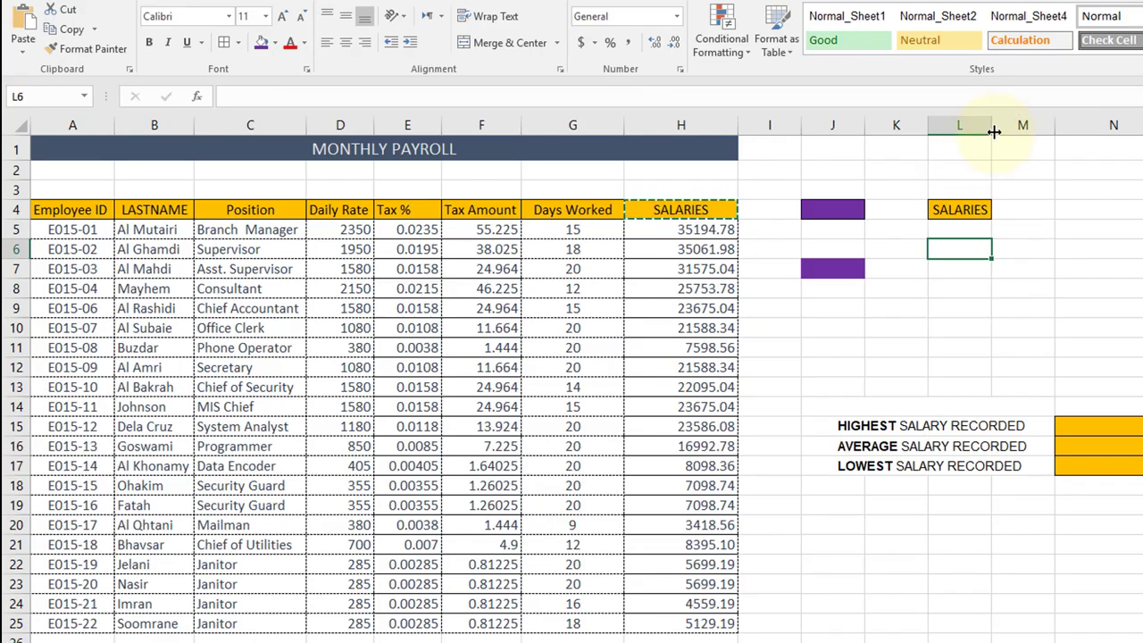
left_click(959, 206)
left_click(947, 230)
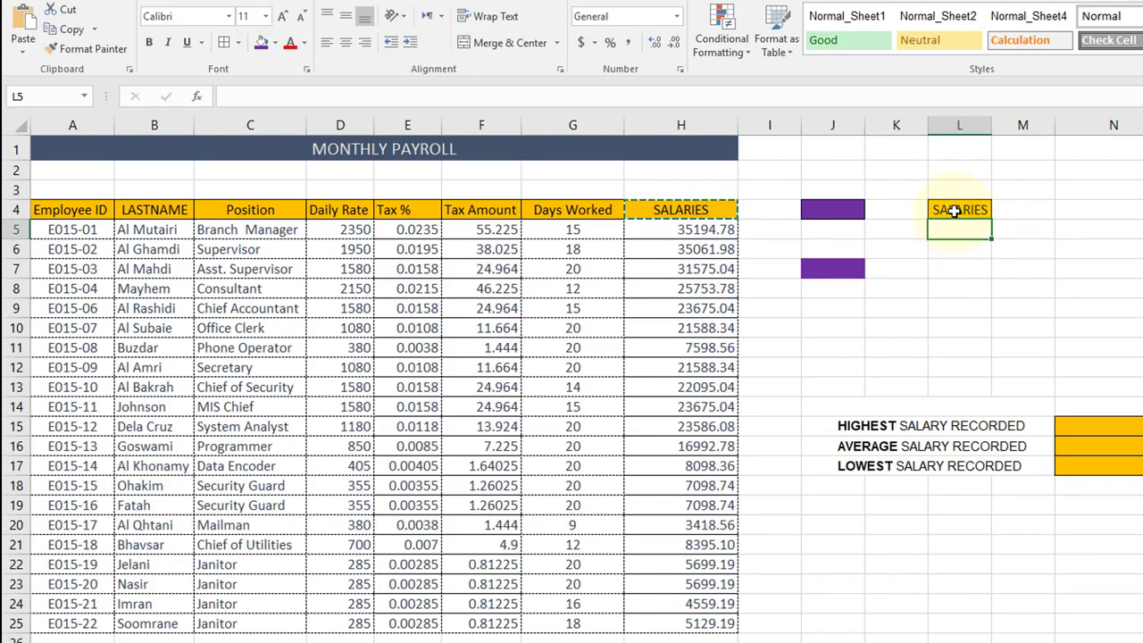
Change the font color of the SALARIES text in L4 to red and widen column L slightly.
left_click(952, 211)
left_click(951, 232)
left_click(952, 210)
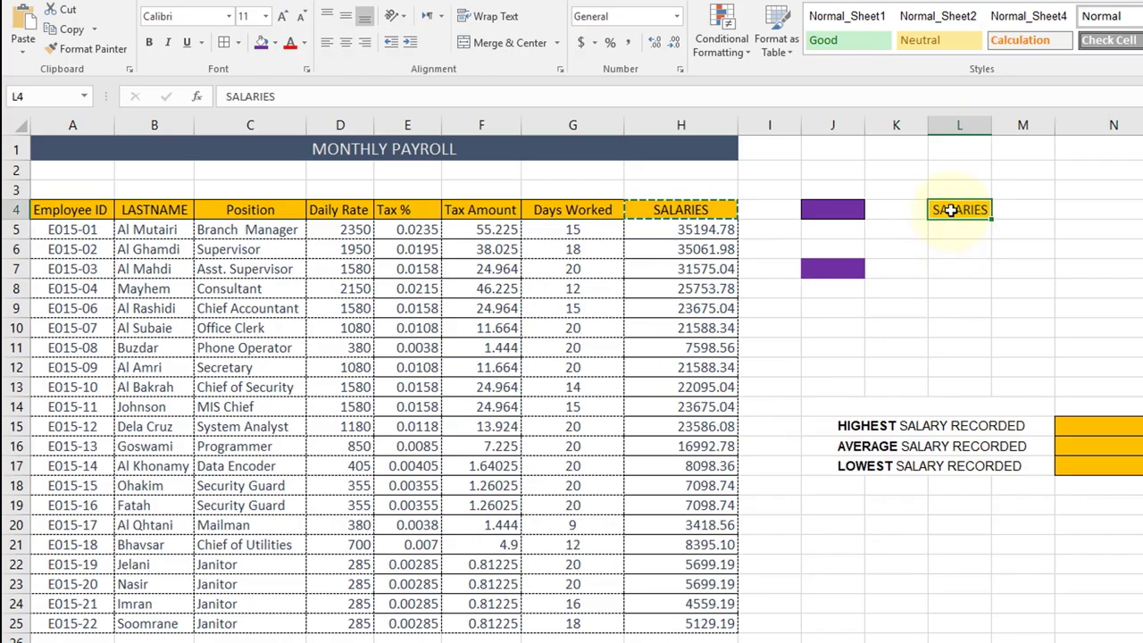
left_click(291, 44)
left_click(950, 234)
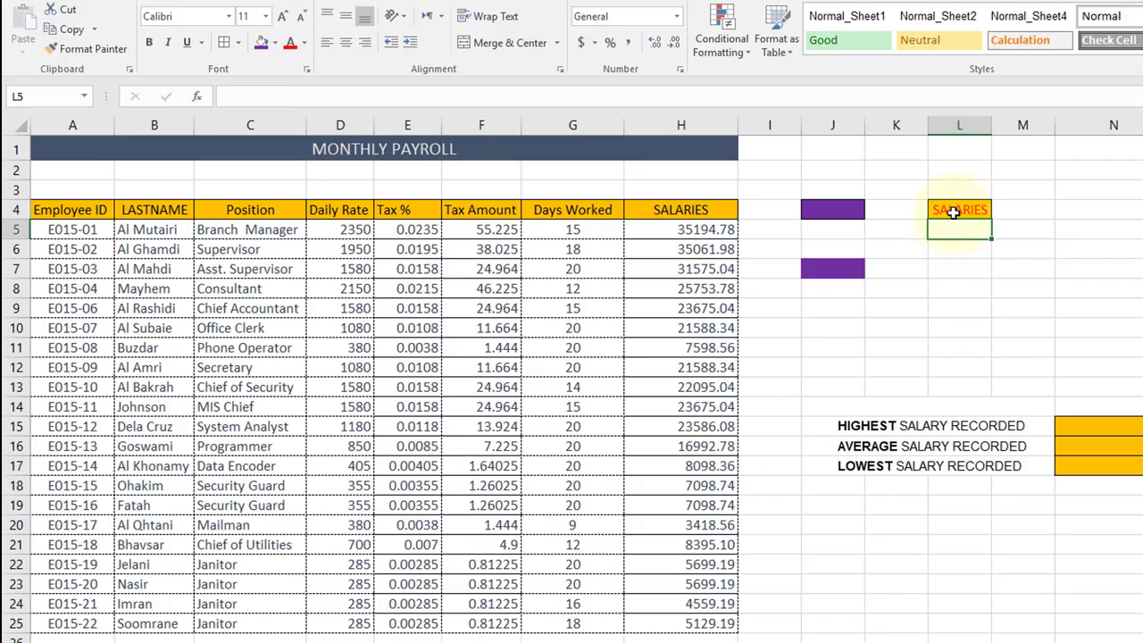
left_click(954, 211)
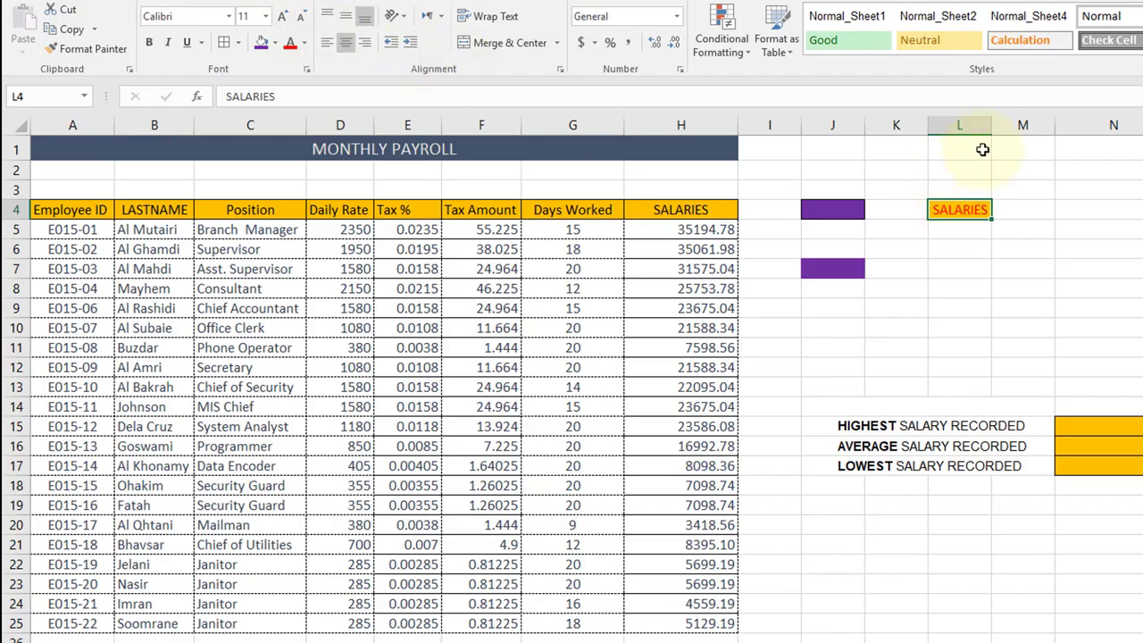
left_click_drag(989, 130, 1008, 127)
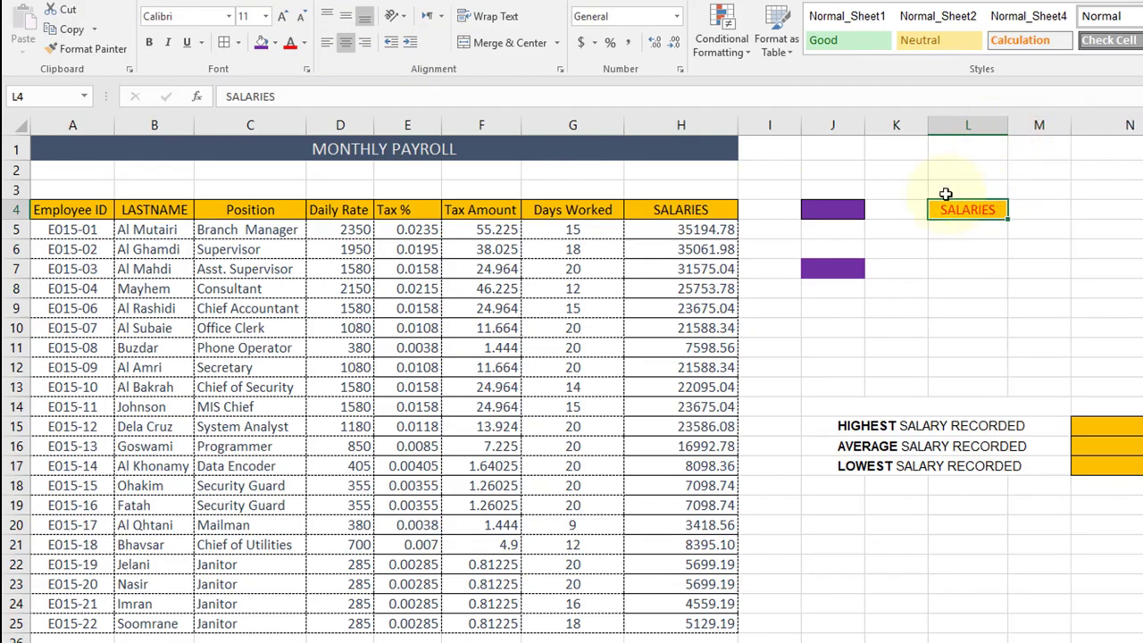
Try left, right and middle alignment on the SALARIES cell L4, and return it to horizontally centered.
left_click(327, 44)
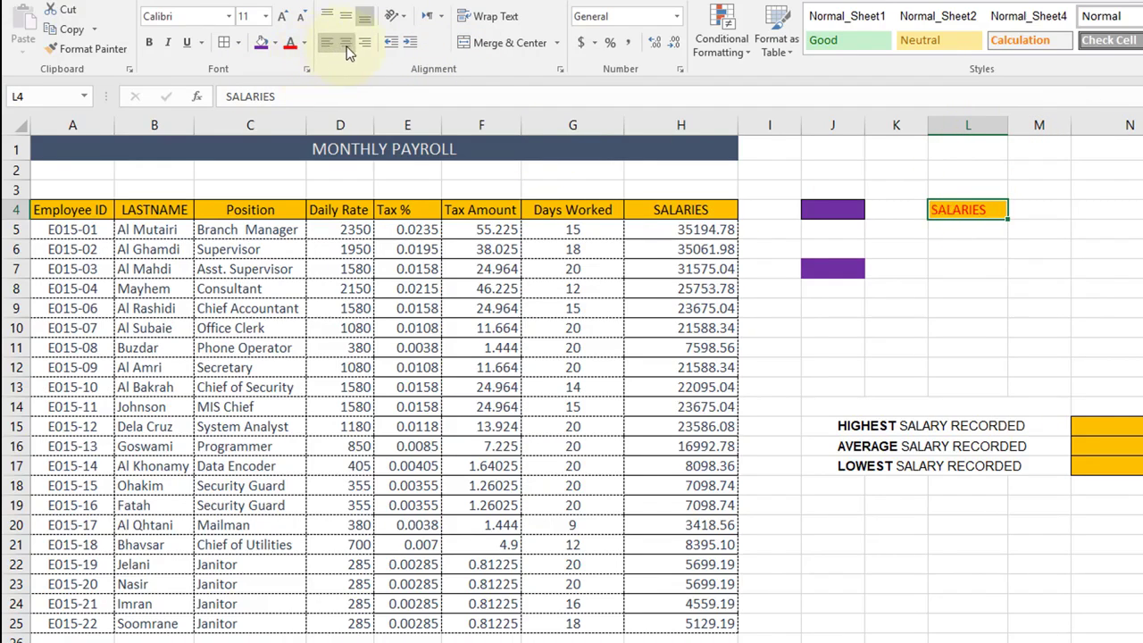
left_click(346, 43)
left_click(365, 42)
left_click(345, 18)
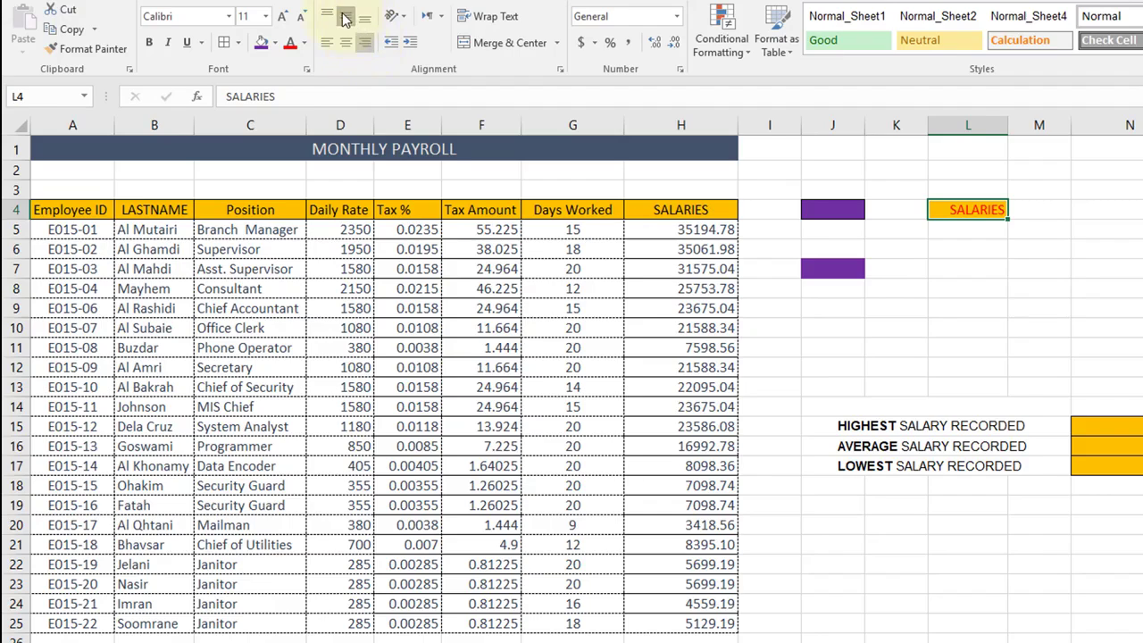
left_click(345, 19)
left_click(345, 44)
left_click(328, 44)
left_click(346, 44)
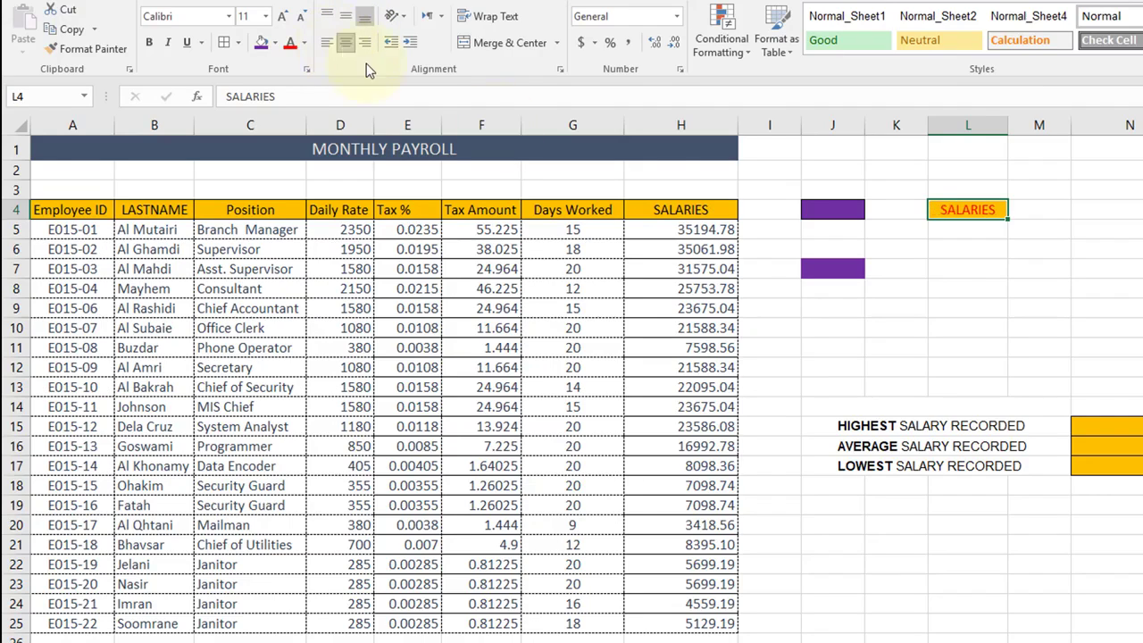
left_click(946, 252)
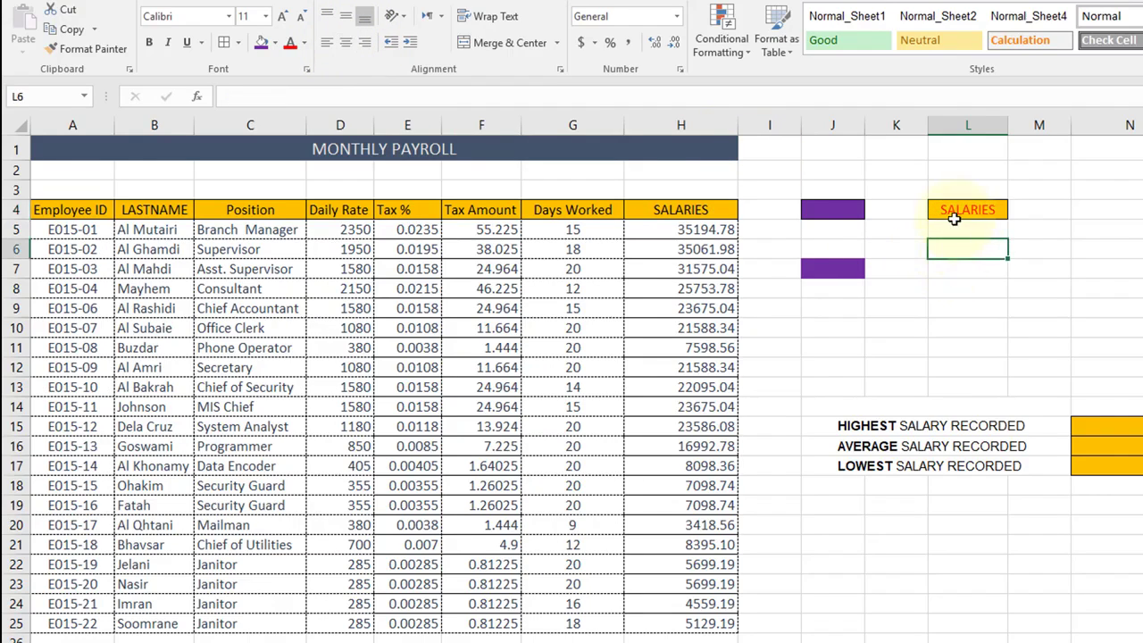
left_click(977, 210)
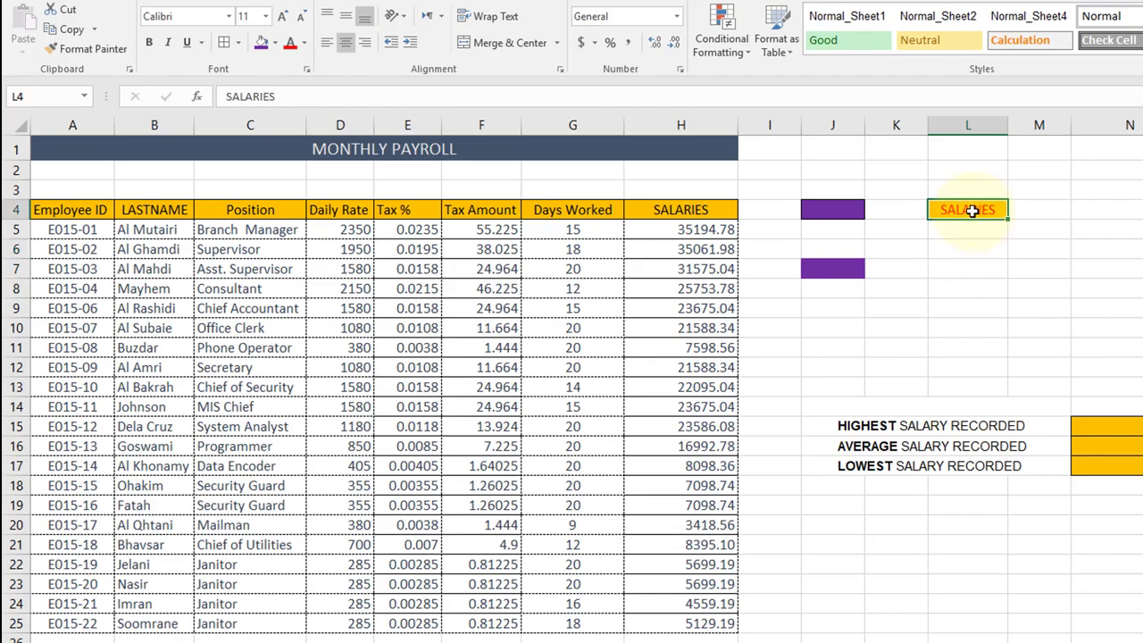
left_click(975, 233)
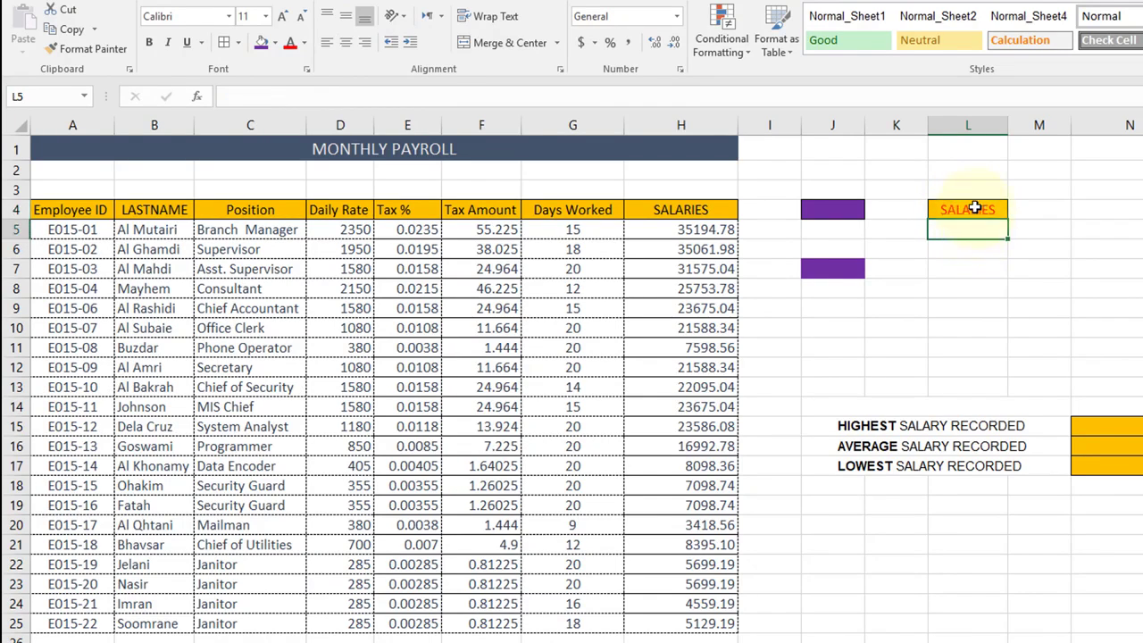
left_click(975, 209)
left_click(971, 233)
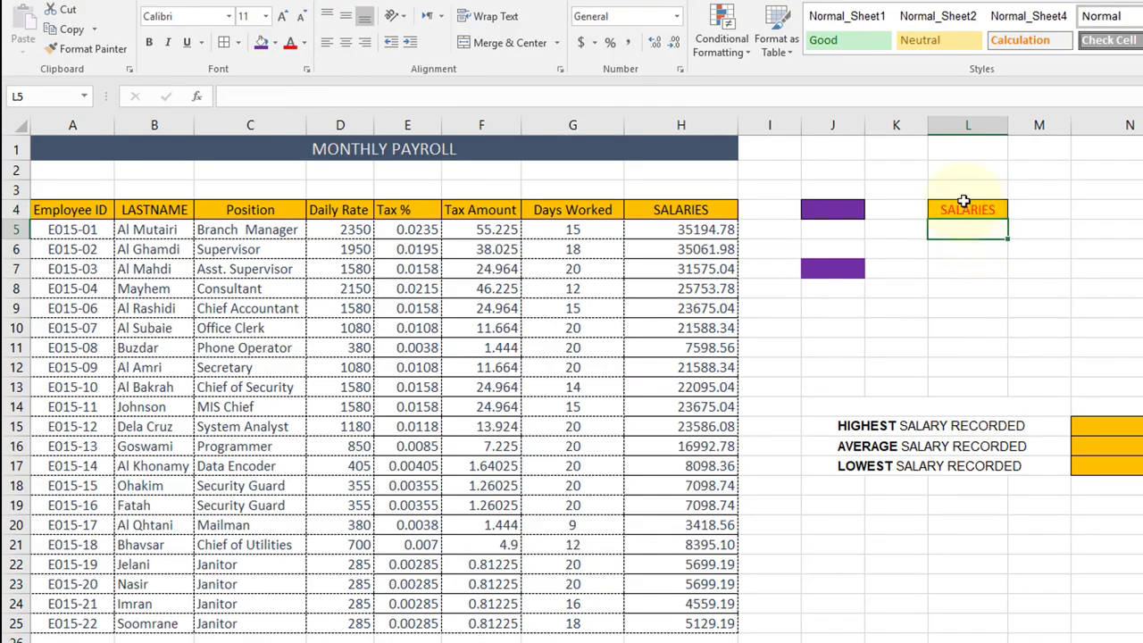
Merge and center cells L4:M4 so the SALARIES header spans both columns.
left_click(1026, 210)
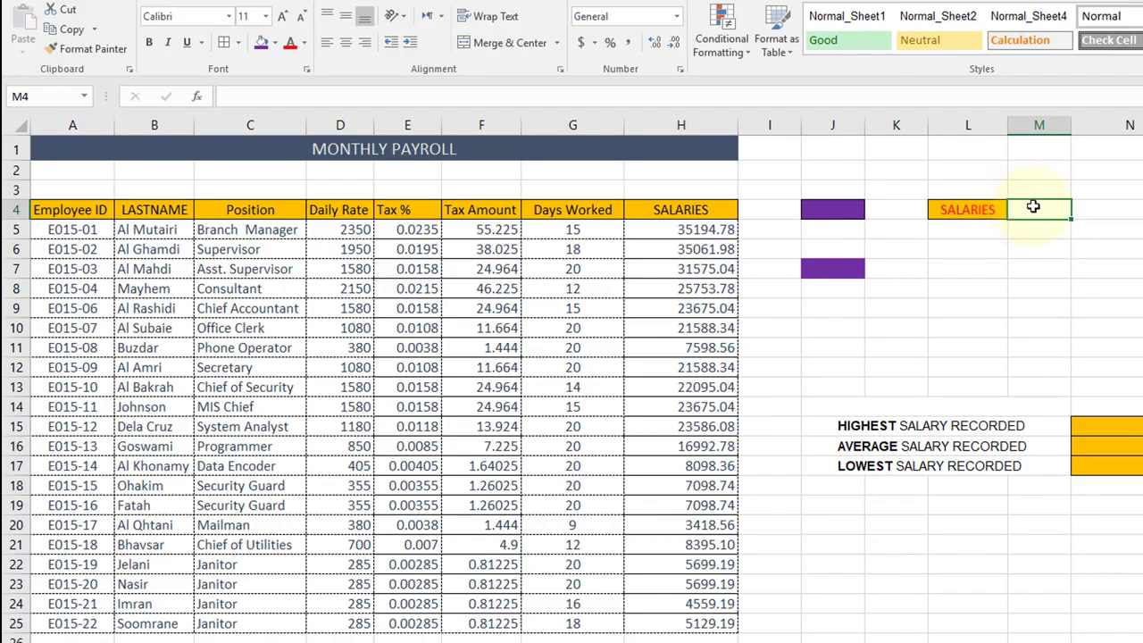
left_click(984, 225)
left_click_drag(1033, 210, 978, 211)
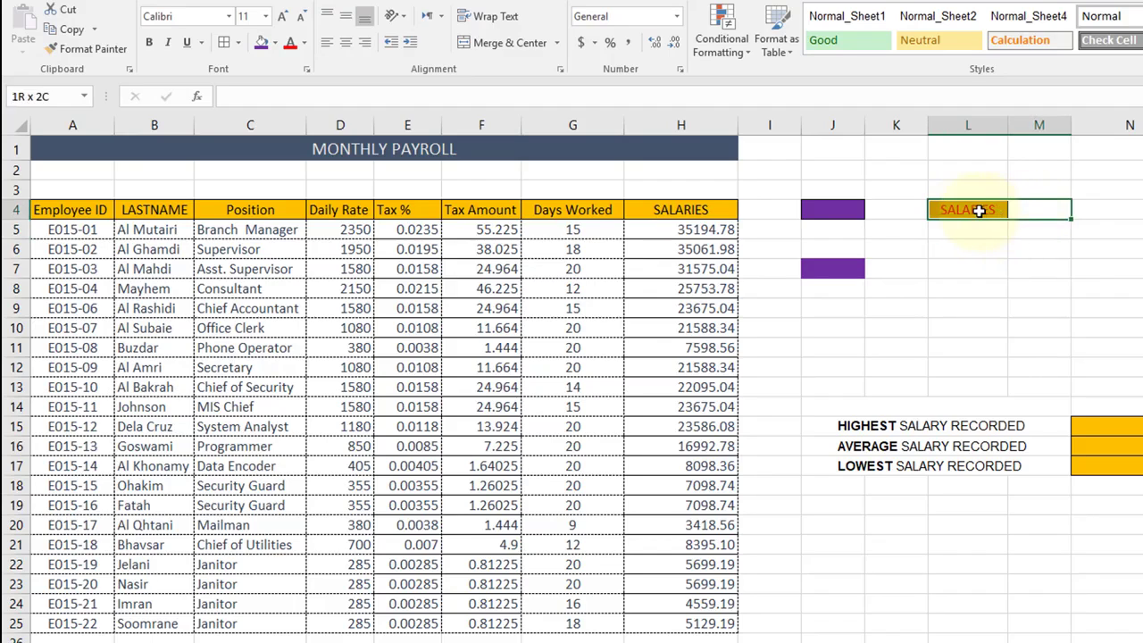
left_click(509, 43)
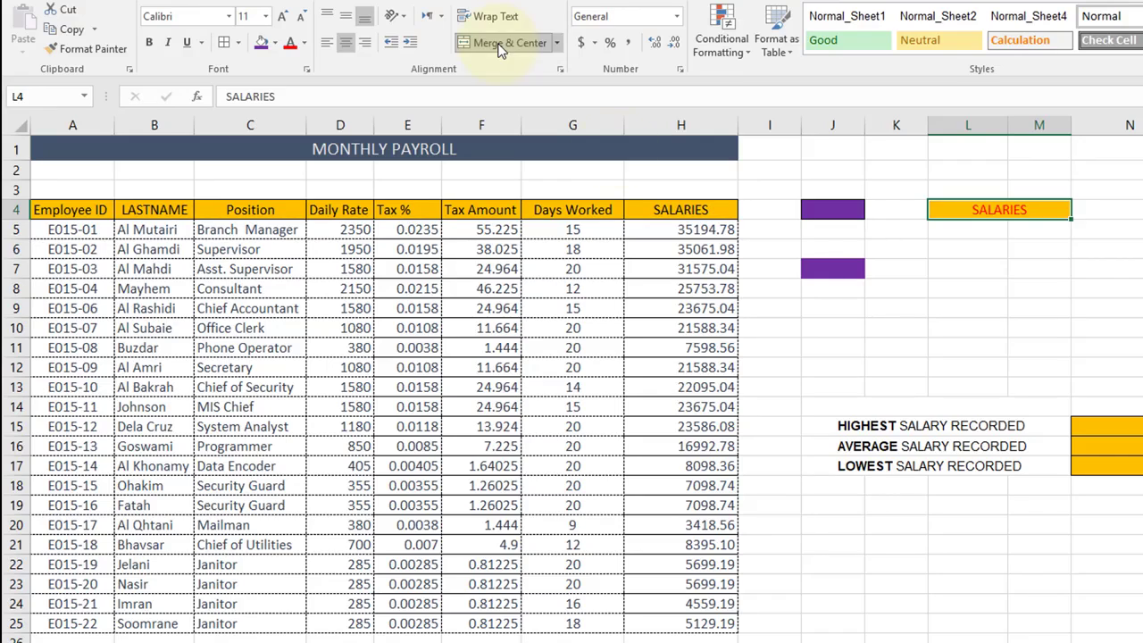
Narrow column L slightly beneath the merged SALARIES header.
left_click(964, 255)
left_click(972, 211)
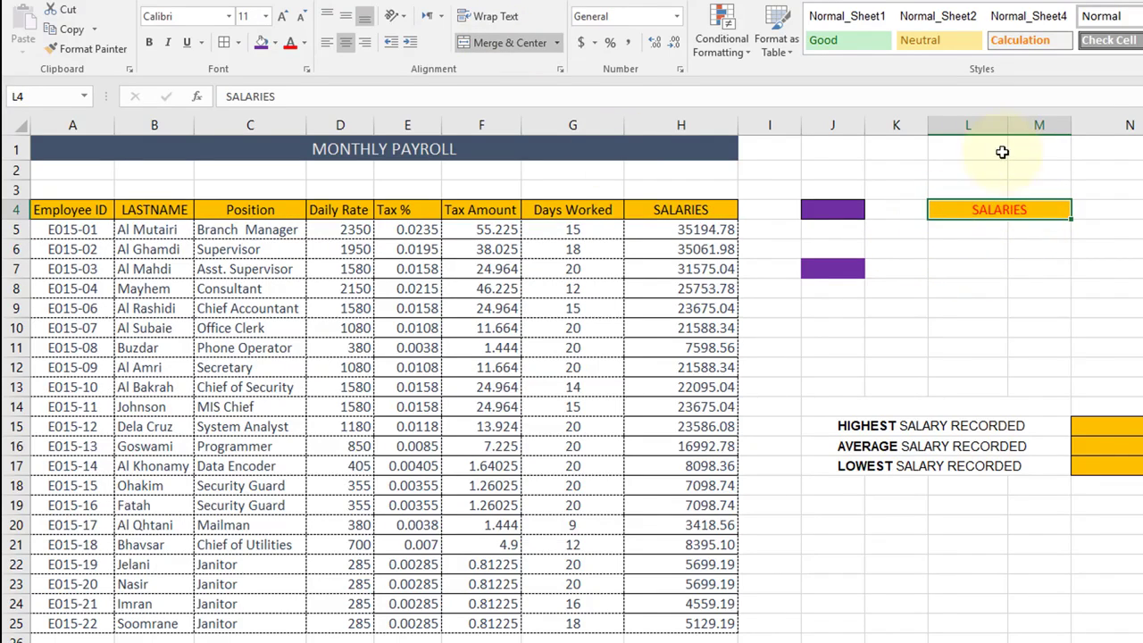
left_click_drag(1008, 125, 997, 125)
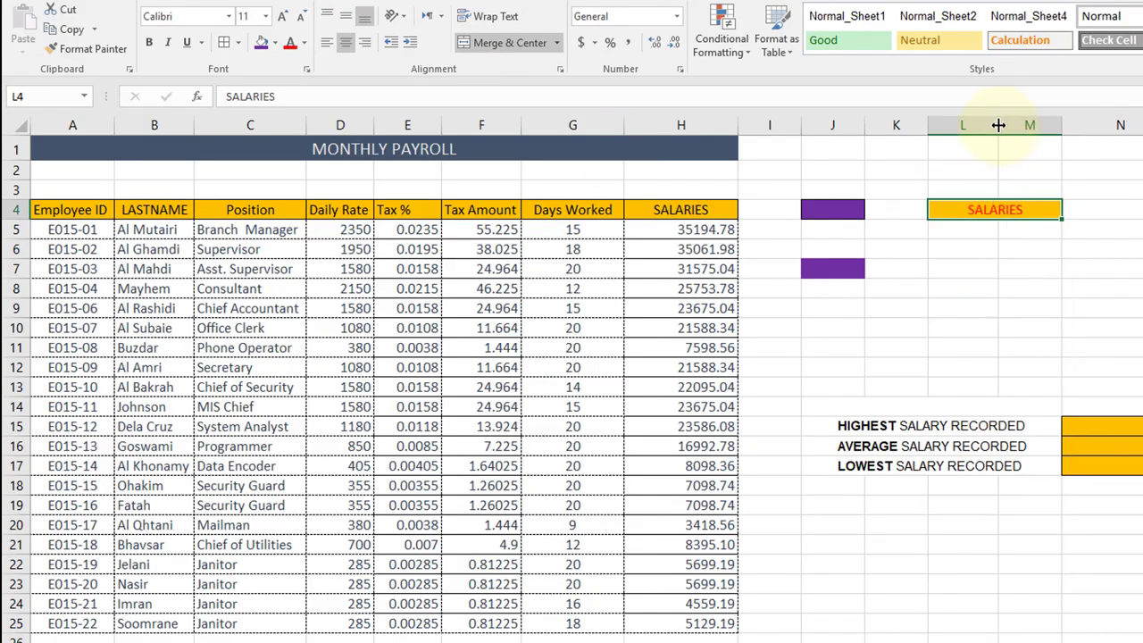
left_click(1004, 225)
left_click(986, 214)
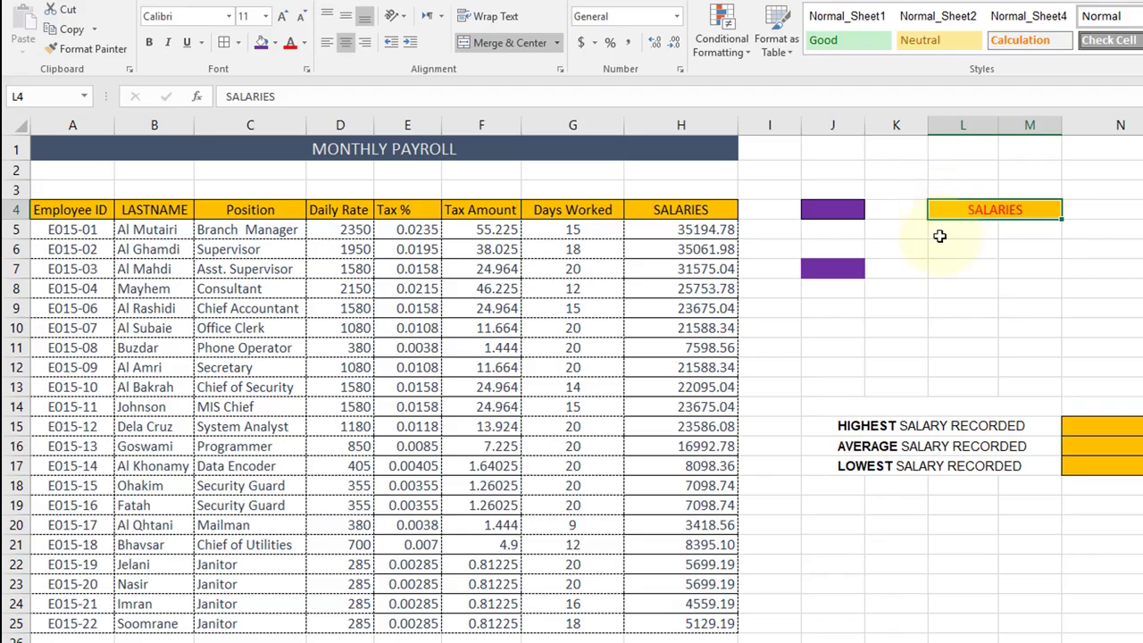
Examine the first values and formulas in the Tax % column, rows 5 to 7.
left_click(900, 293)
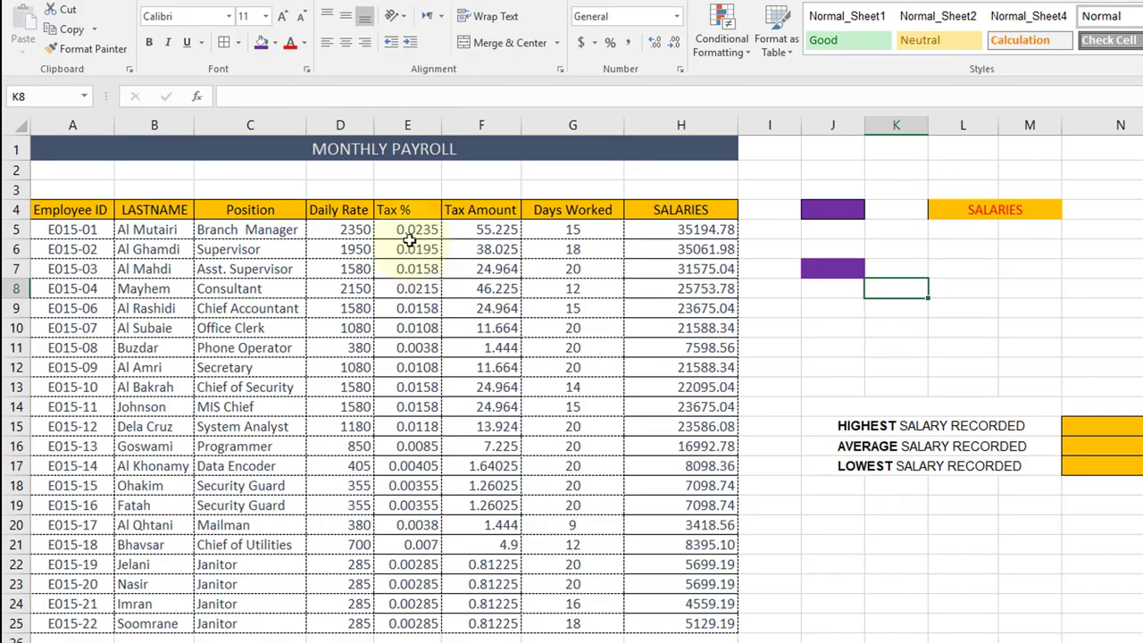
left_click(409, 230)
left_click(406, 250)
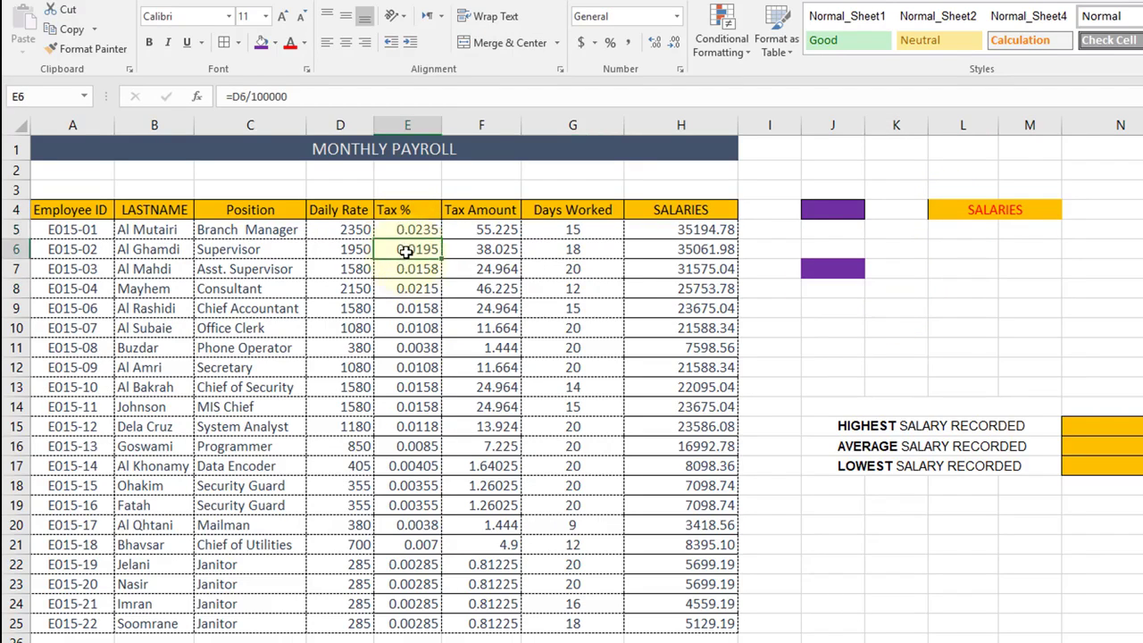
left_click(406, 267)
left_click(406, 249)
left_click(405, 229)
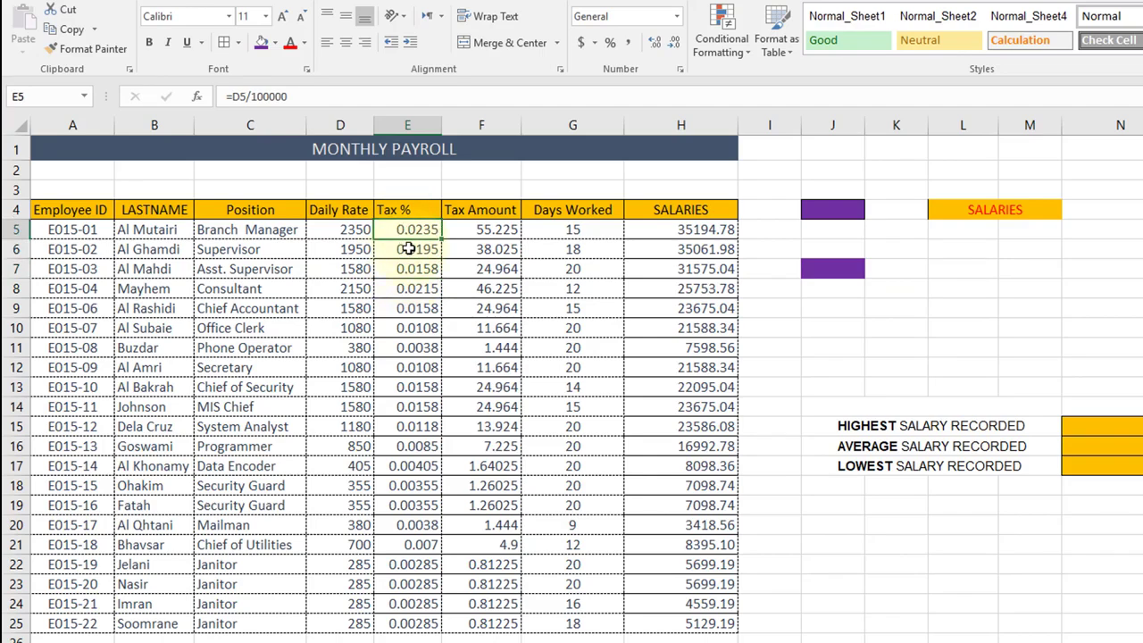
left_click(409, 248)
Examine the formulas and decimal places of several values in the Tax Amount column.
left_click(497, 228)
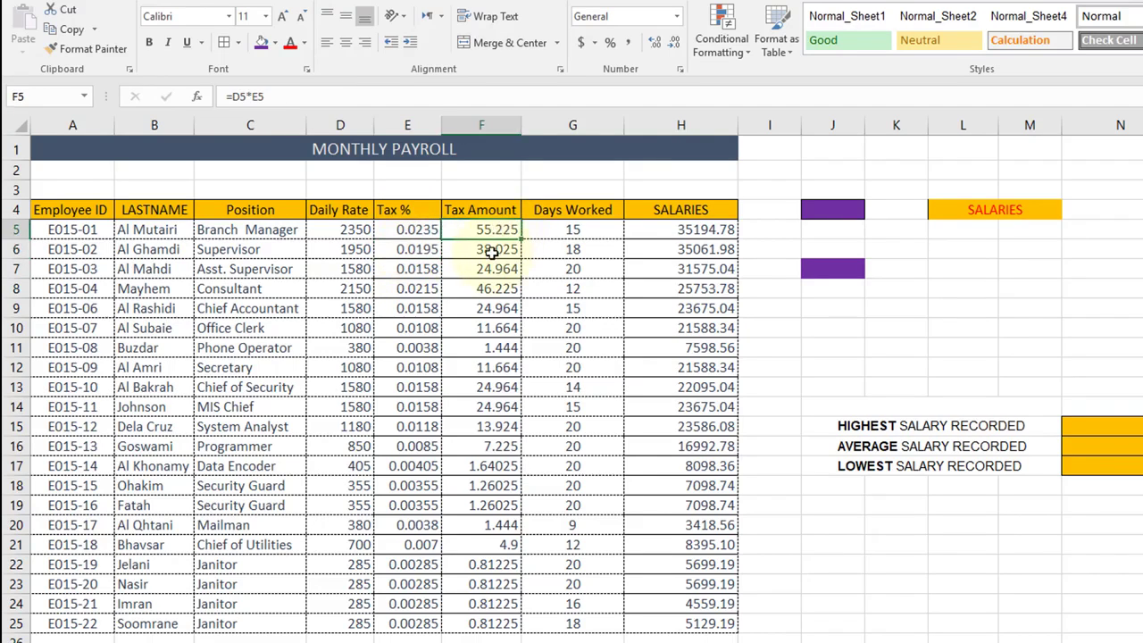
left_click(490, 251)
left_click(487, 229)
left_click(493, 268)
left_click(491, 230)
left_click(495, 250)
left_click(496, 268)
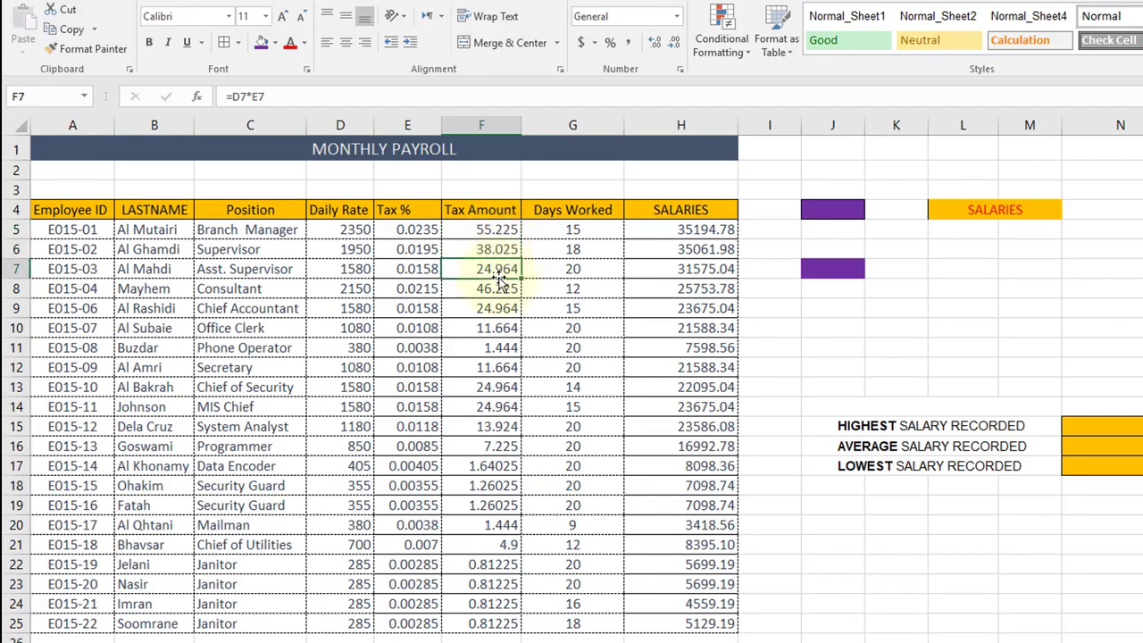
left_click(493, 348)
left_click(493, 407)
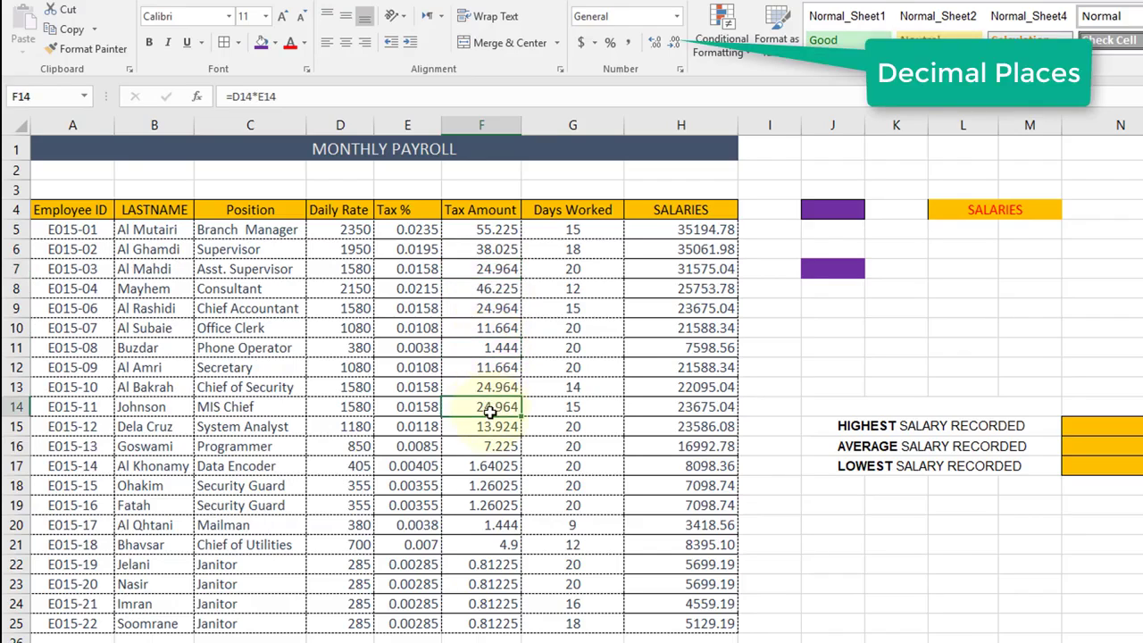
Examine the decimal places of the Tax Amount values further down the column, in rows 17 to 21.
left_click(496, 465)
left_click(497, 504)
left_click(490, 524)
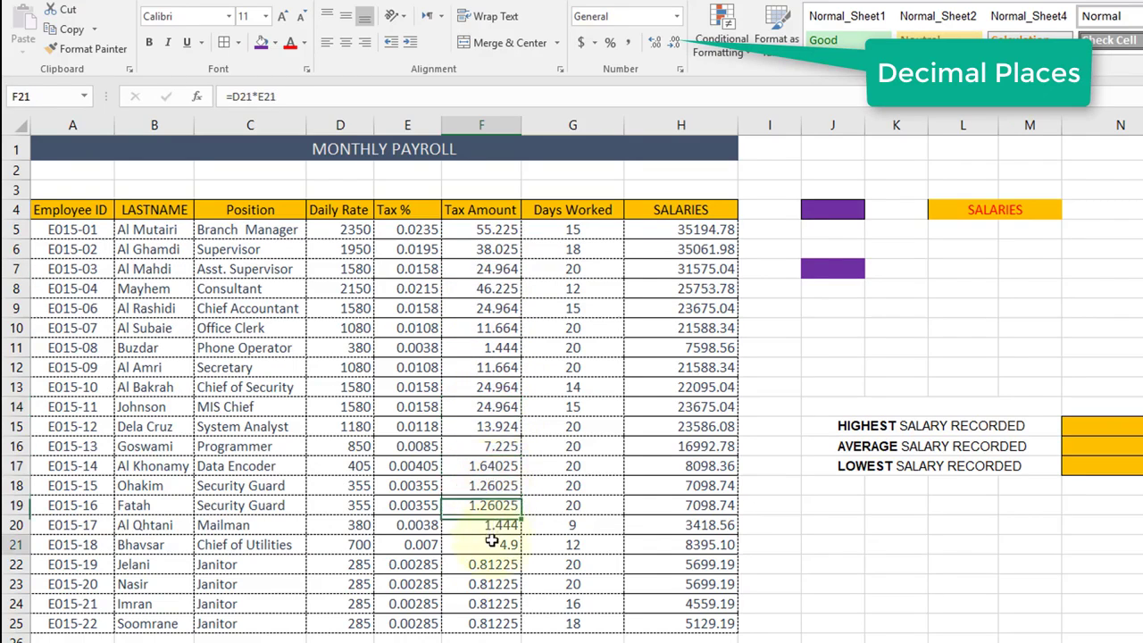
left_click(509, 544)
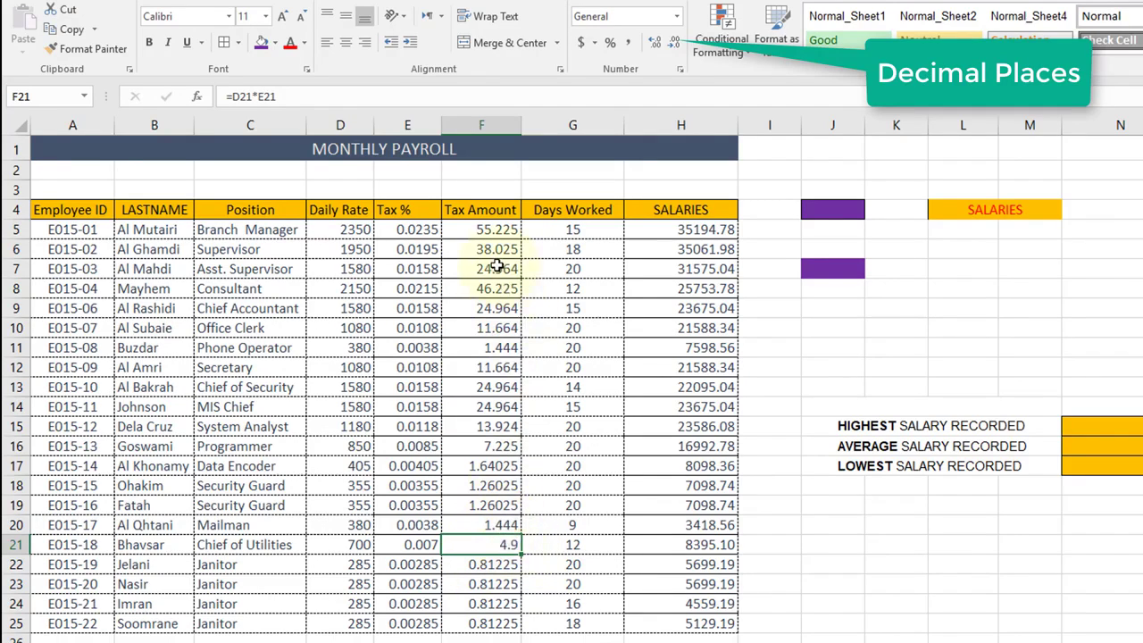
Decrease and increase the decimal places of the first Tax Amount value, cell F5, ending at two decimals.
mouse_move(488, 227)
left_mouse_down()
mouse_move(478, 603)
mouse_move(479, 224)
left_mouse_up()
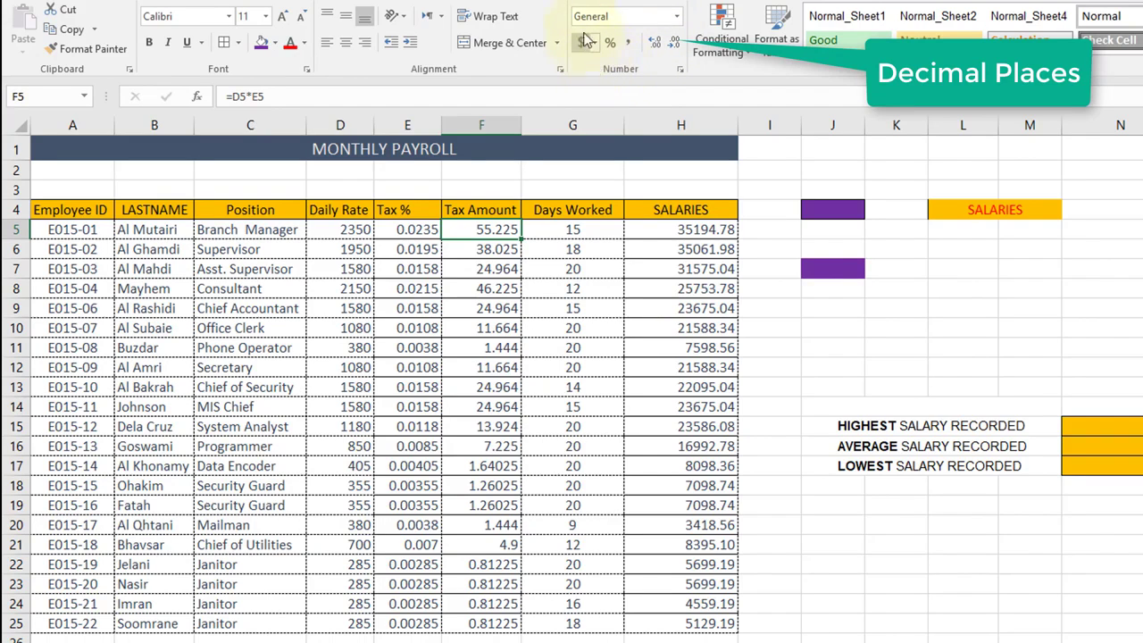
left_click(674, 43)
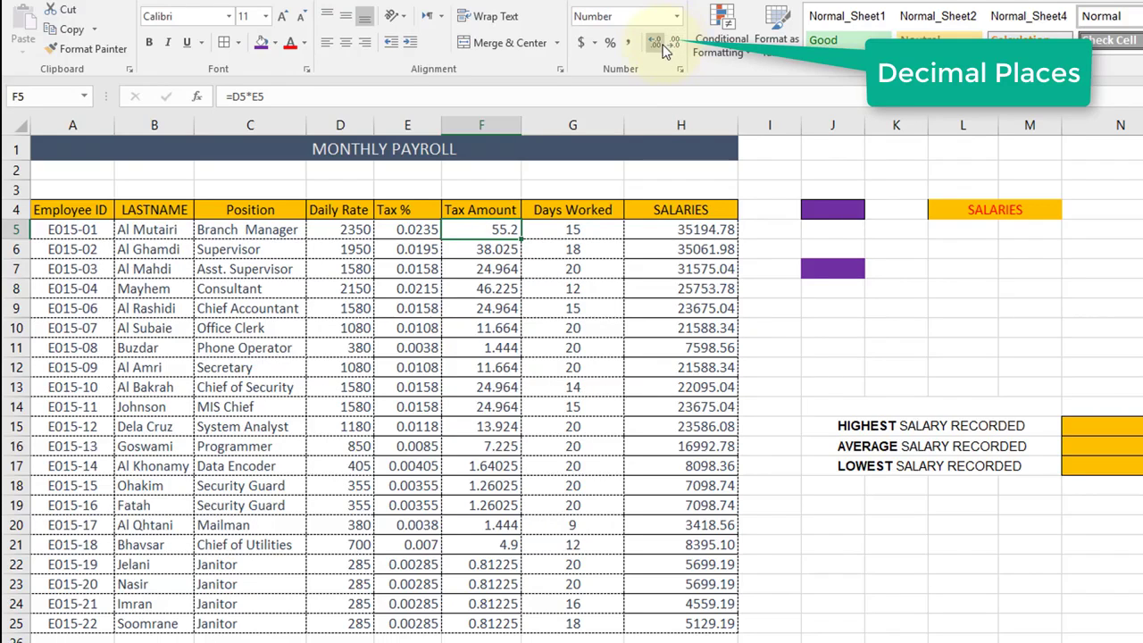
left_click(656, 44)
left_click(656, 45)
left_click(656, 45)
left_click(651, 45)
left_click(671, 44)
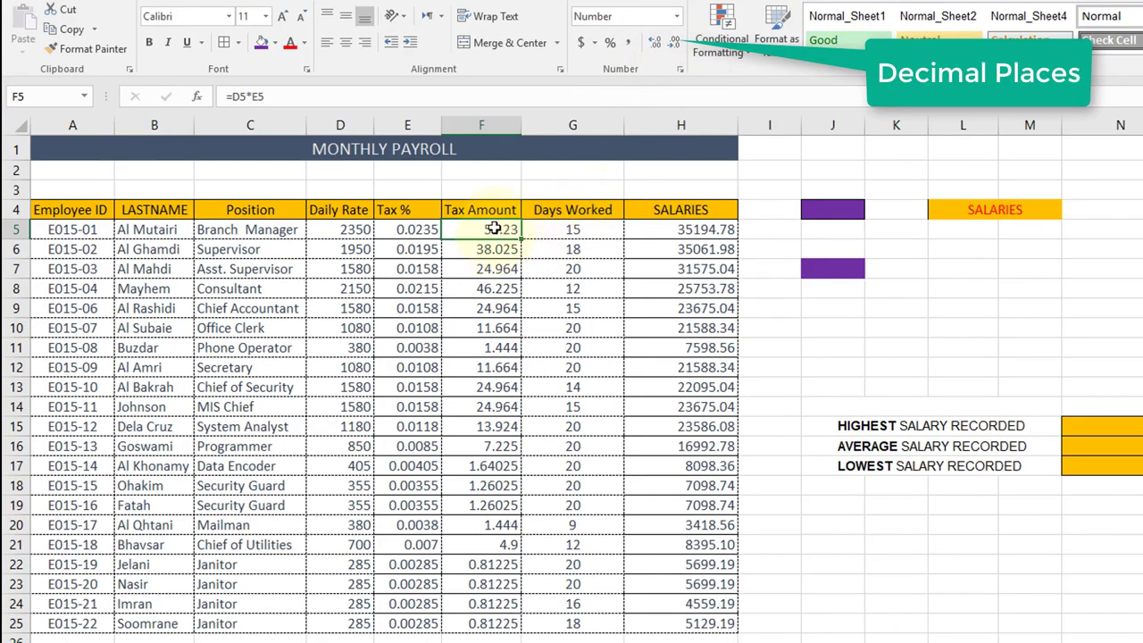
Show all Tax Amount values in F5:F25 with two decimal places.
left_click_drag(494, 229, 500, 614)
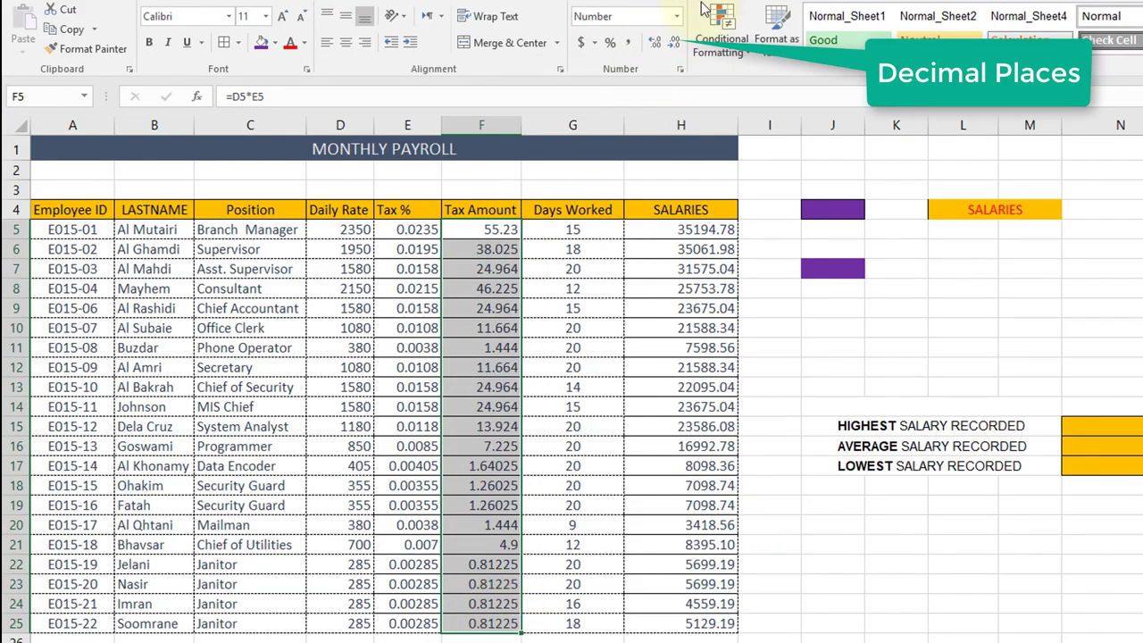
left_click(674, 43)
left_click(655, 43)
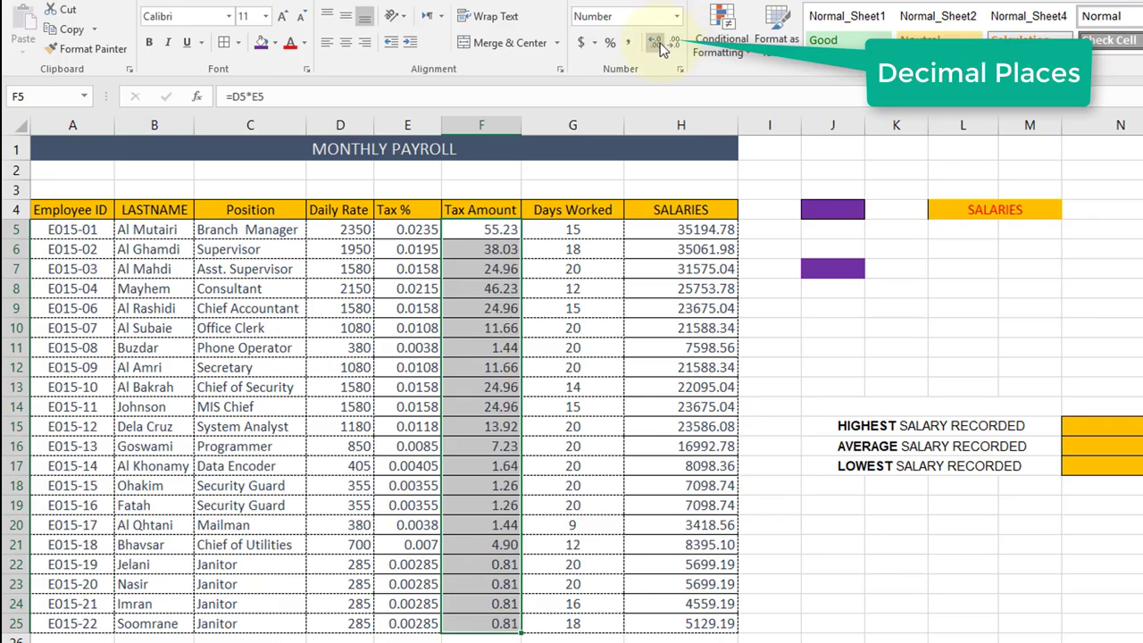
left_click(660, 47)
left_click(674, 43)
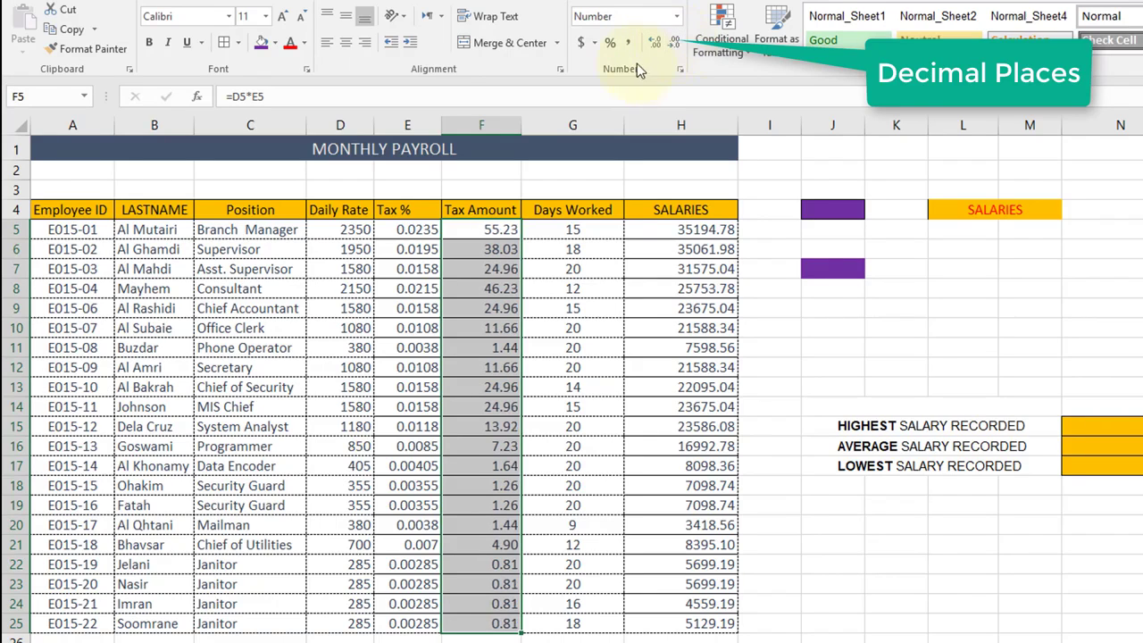
key("shift+Up")
key("shift+Up")
key("shift+Up")
key("shift+Up")
Review the formatted Tax Amount values and their formulas at several rows between 5 and 25.
left_click(506, 231)
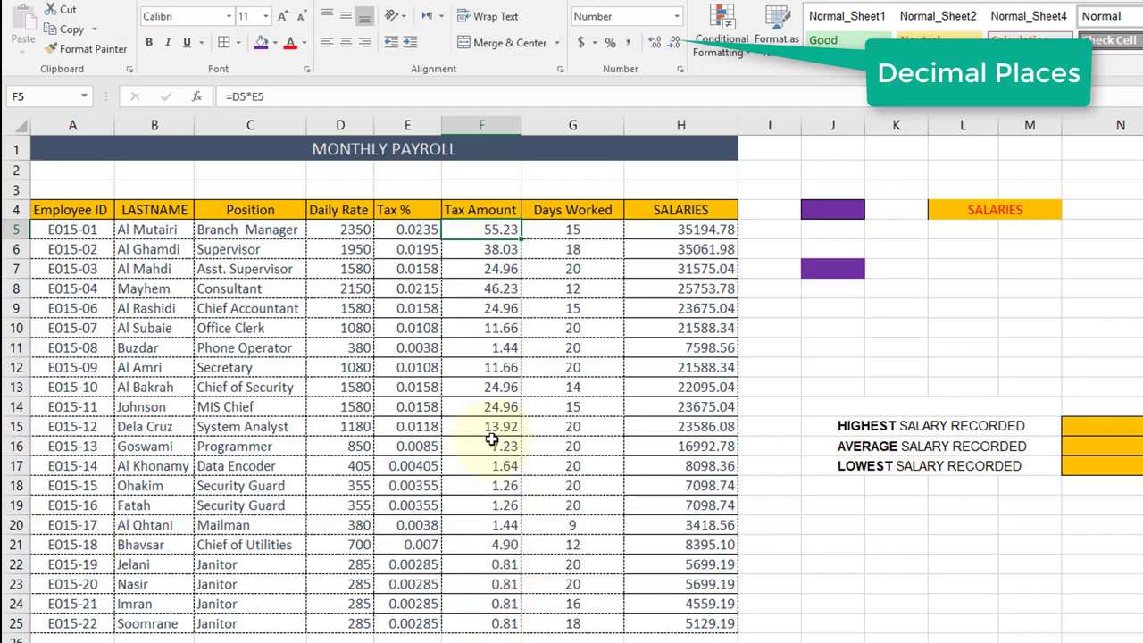
left_click(502, 252)
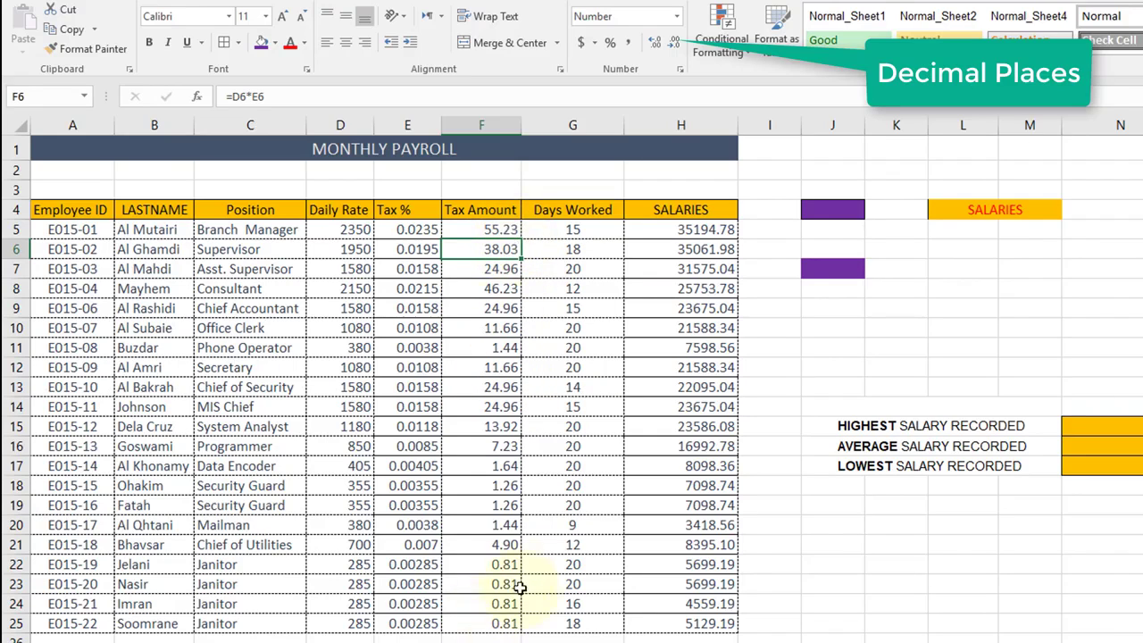
left_click(492, 549)
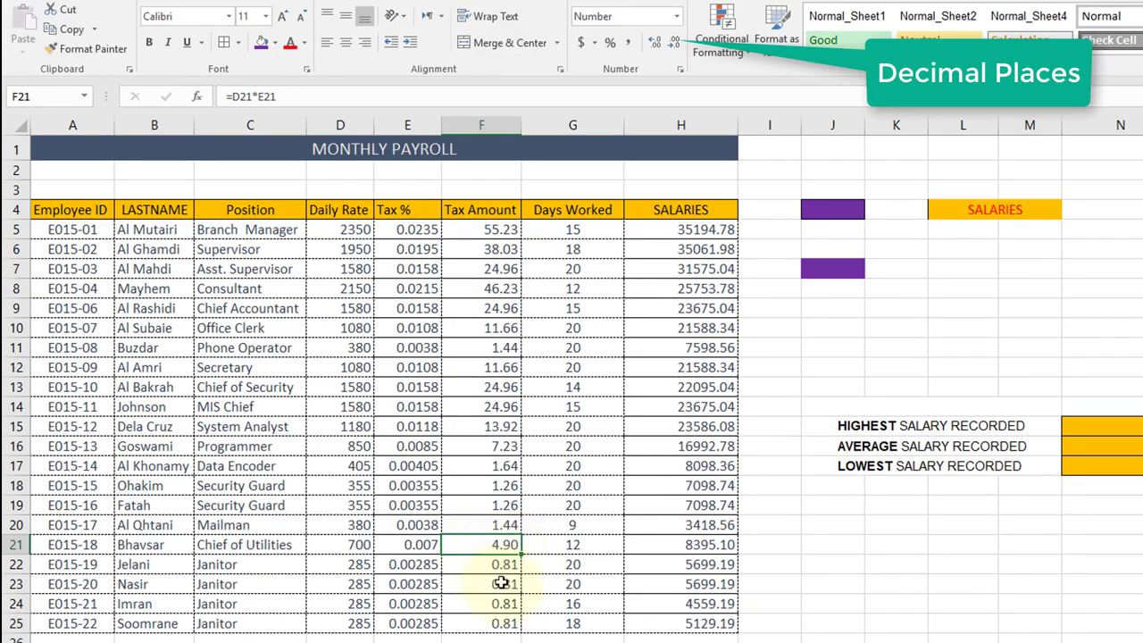
left_click(503, 582)
left_click(507, 546)
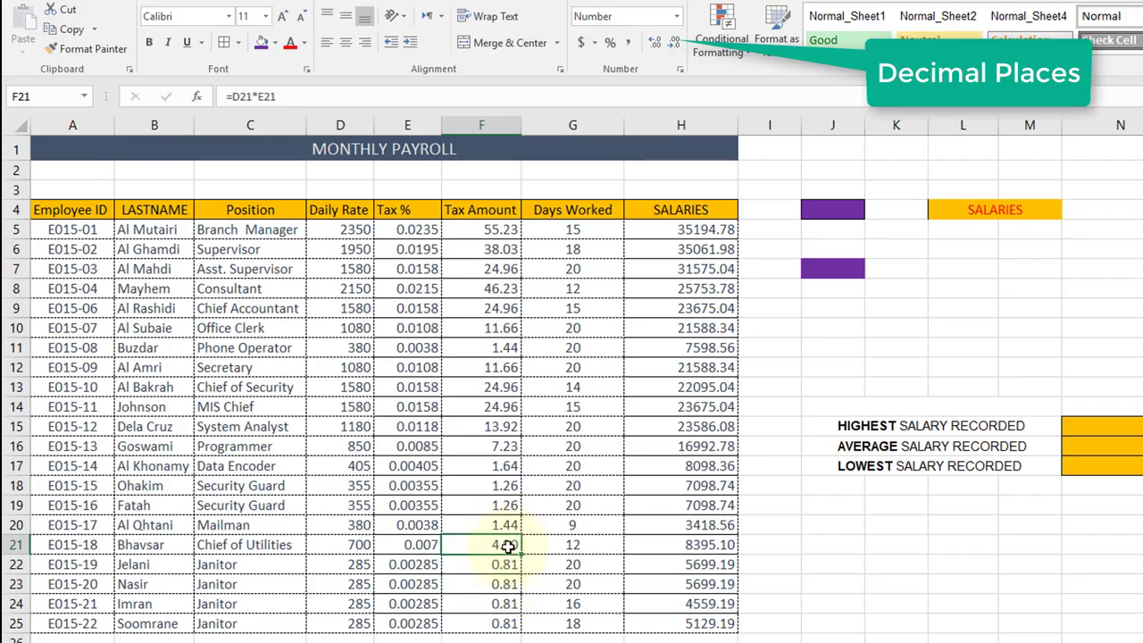
left_click(502, 620)
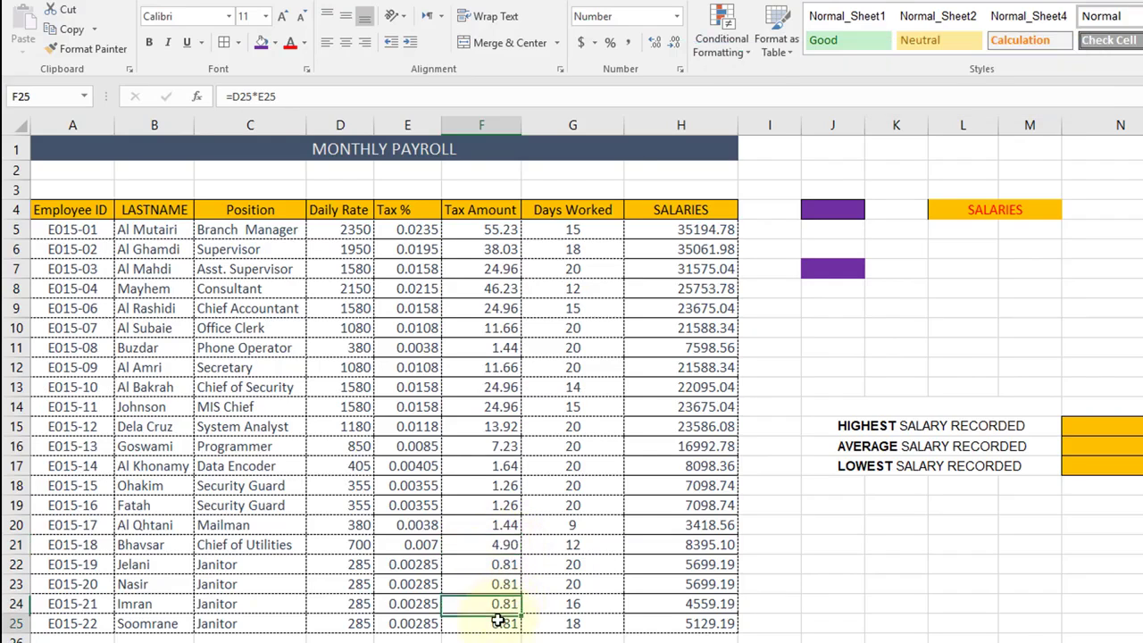
left_click(482, 308)
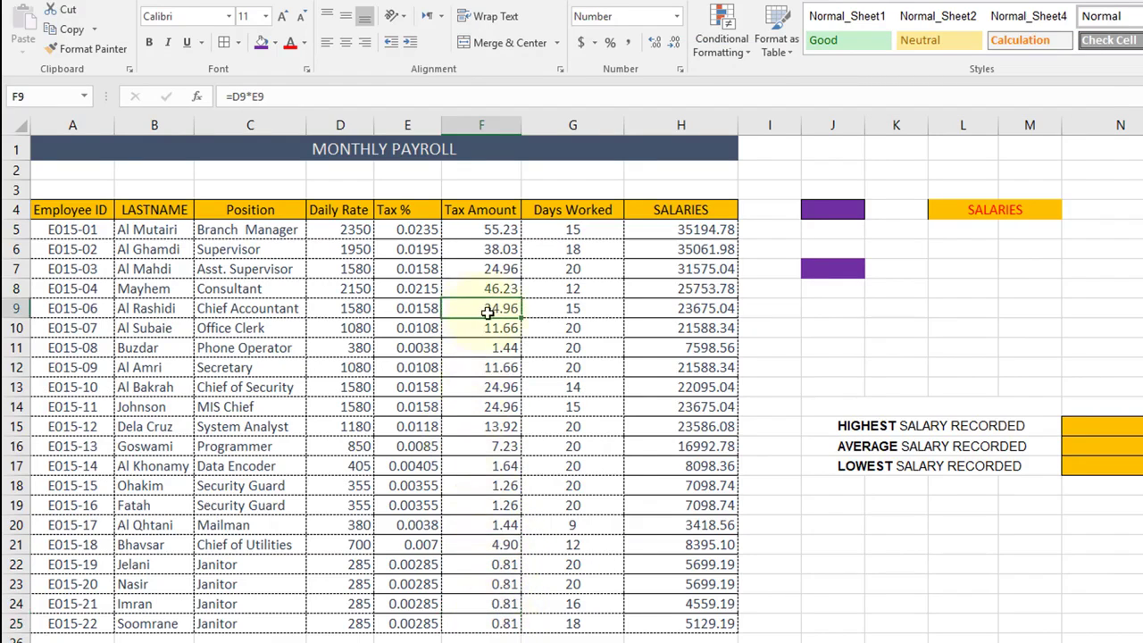
Try percent formatting on the first Tax % value, cell E5, and undo it.
left_click(404, 229)
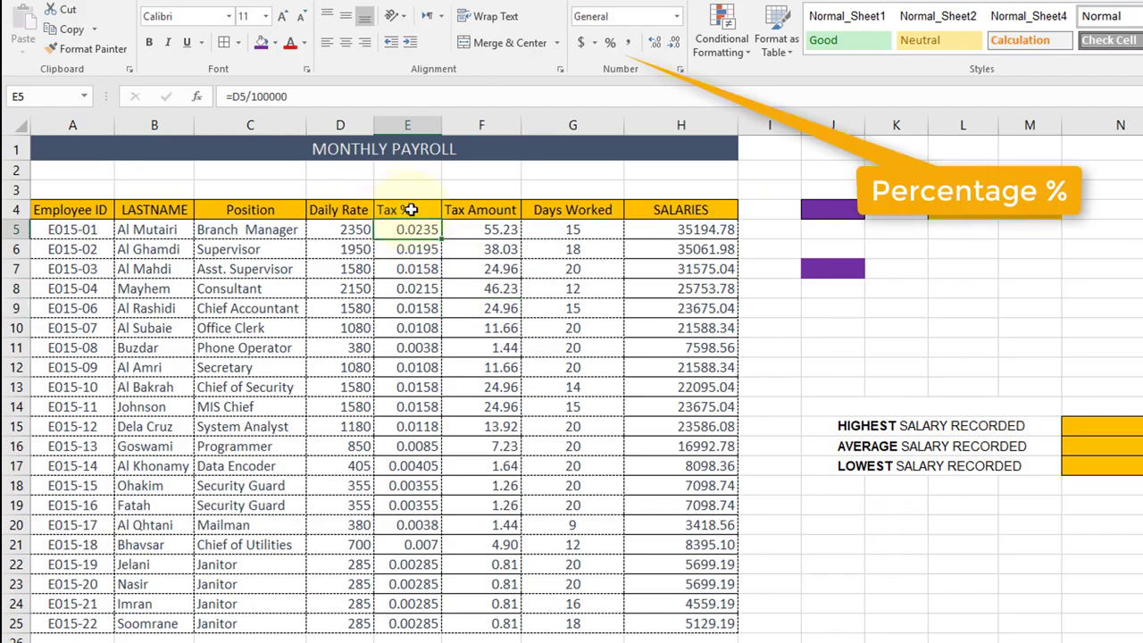
left_click_drag(412, 250, 408, 617)
left_click(422, 445)
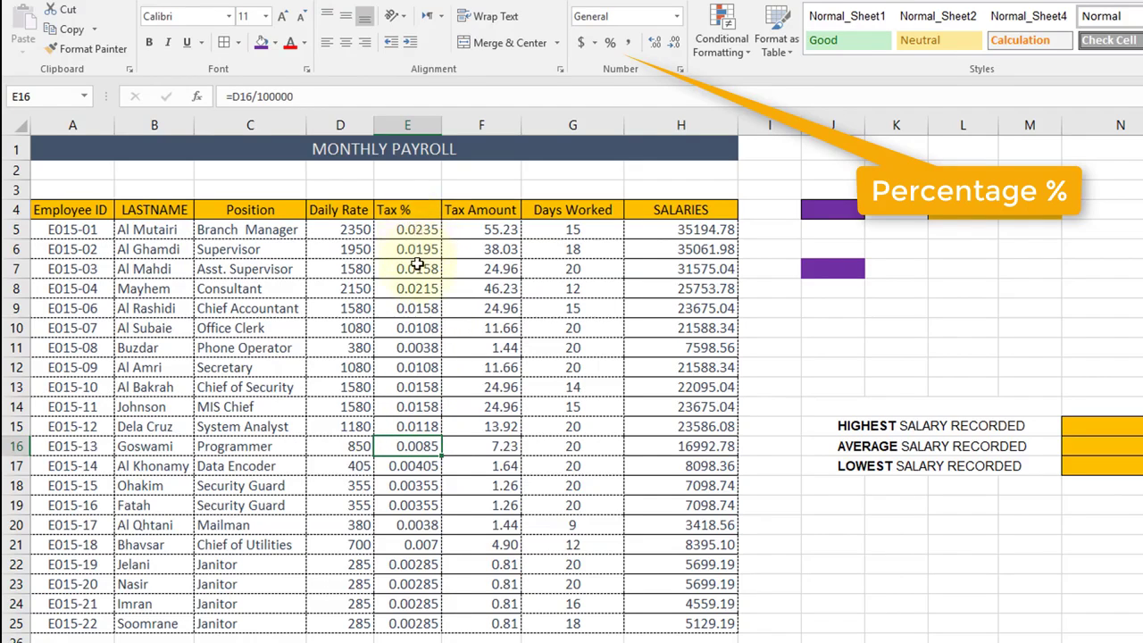
left_click(416, 229)
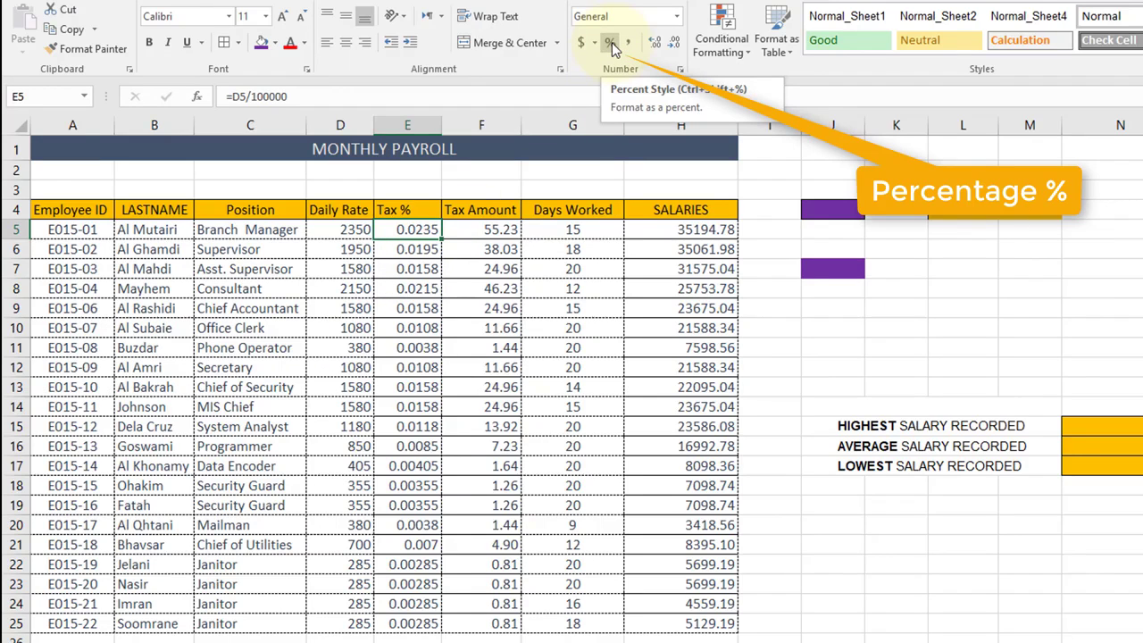
left_click(392, 271)
left_click(417, 232)
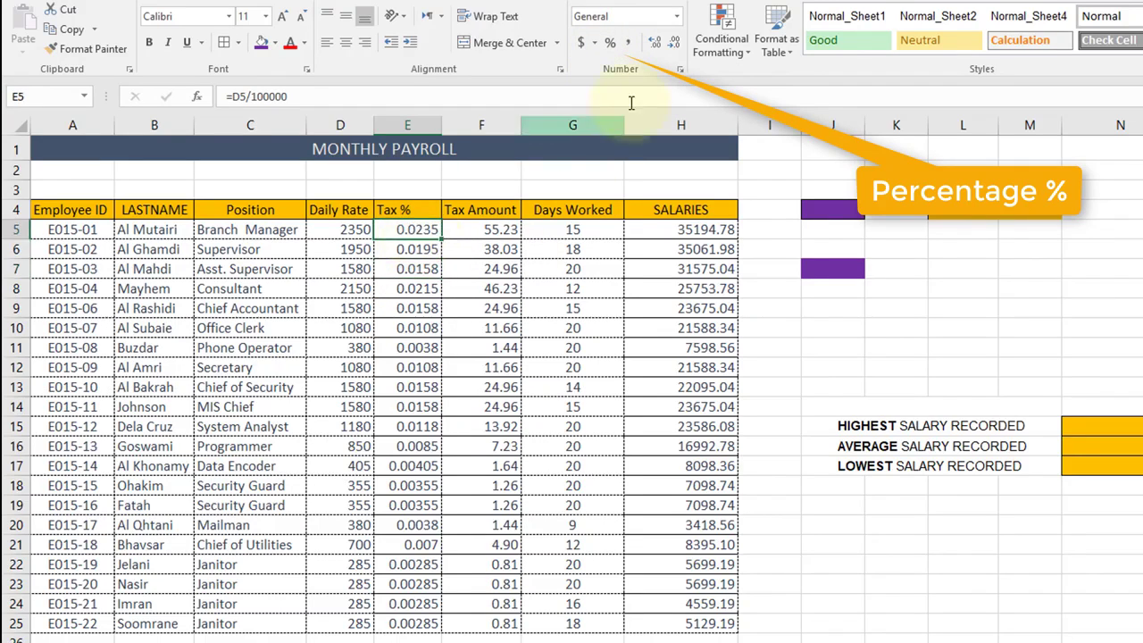
left_click(611, 43)
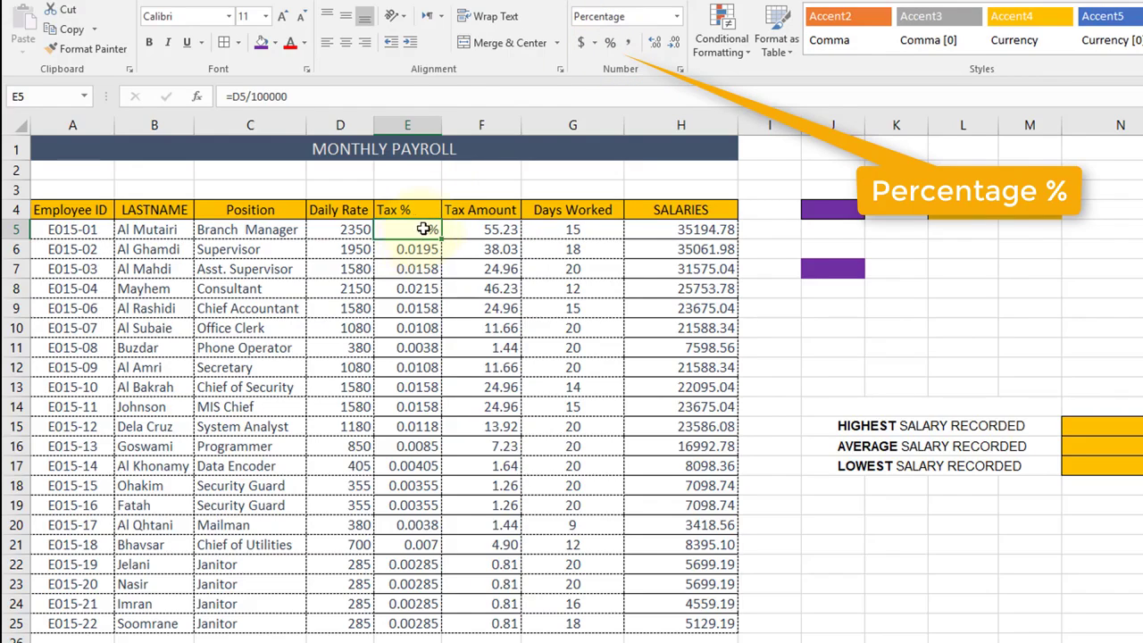
key("ctrl+z")
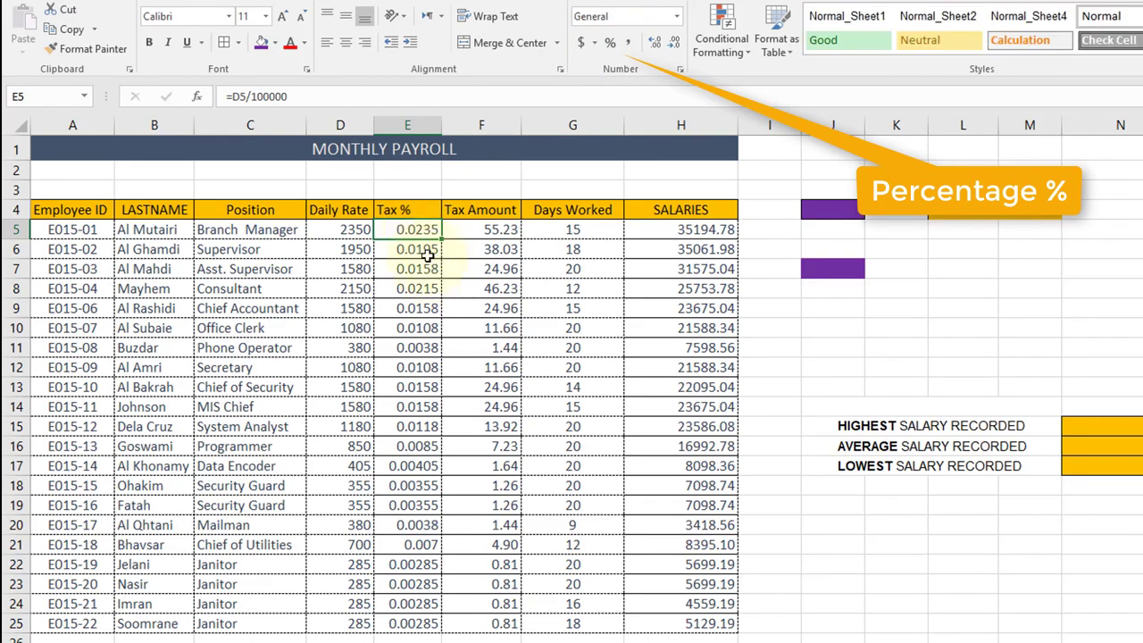
Format the first Tax % value, cell E5, as a percentage with two decimal places.
left_click(417, 249)
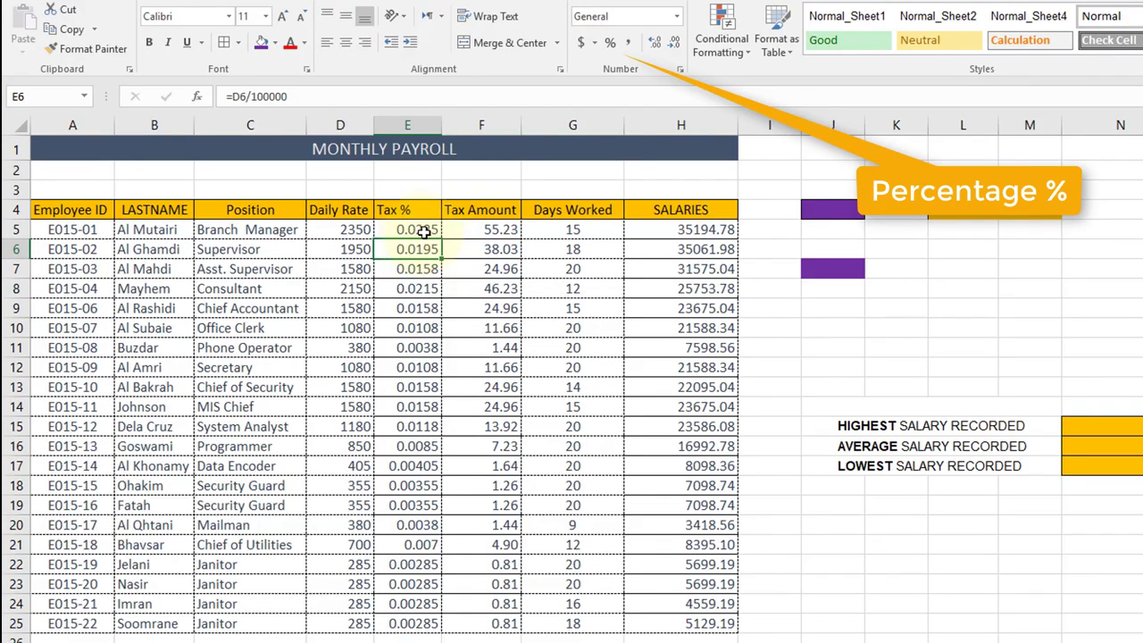
left_click(427, 231)
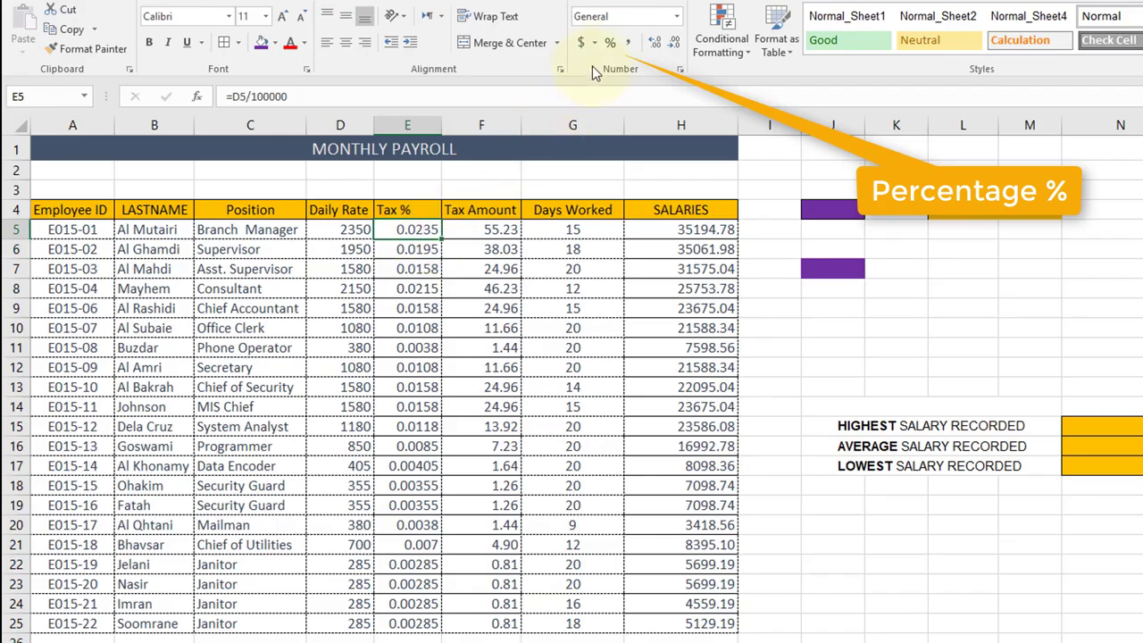
left_click(609, 44)
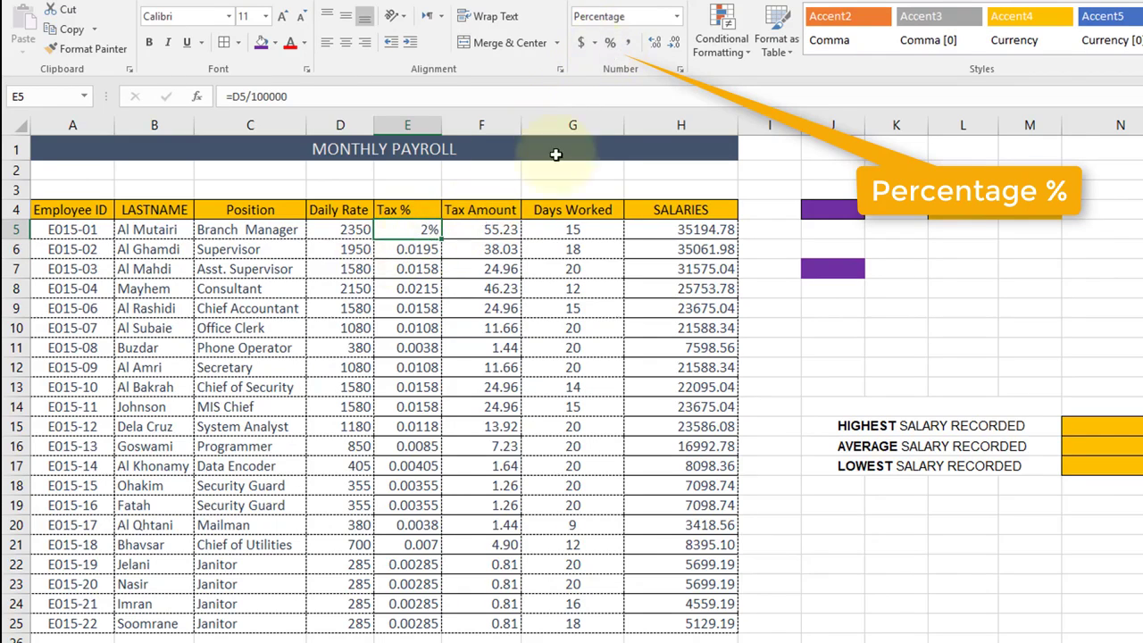
left_click(656, 44)
left_click(657, 44)
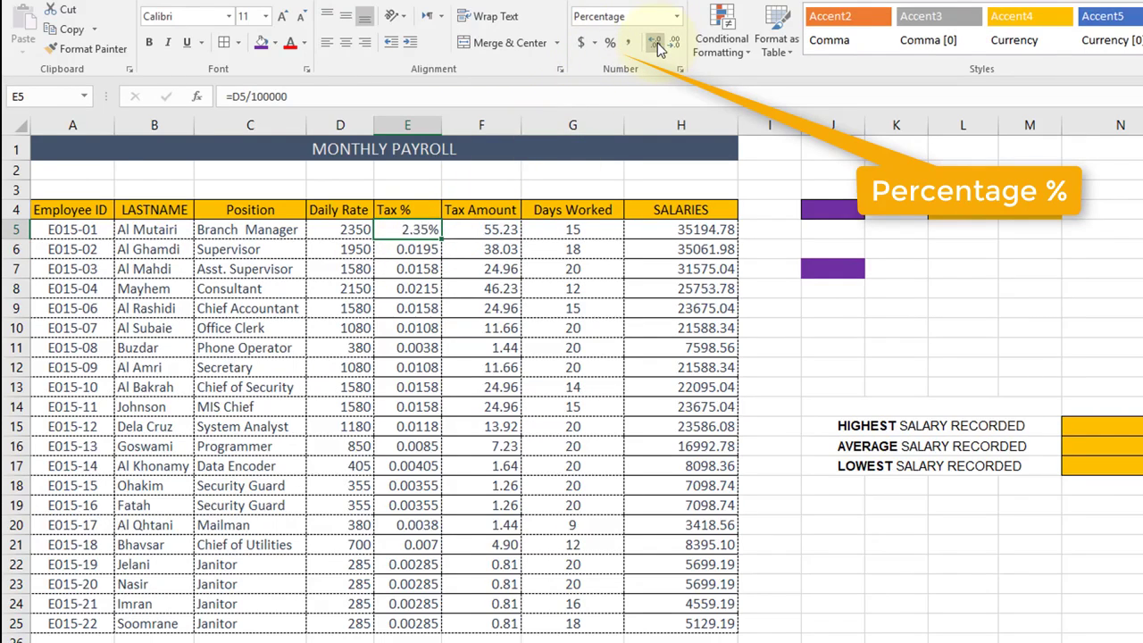
Format the whole Tax % range E5:E25 as percentages with two decimal places.
left_click(403, 263)
left_click_drag(412, 234, 408, 623)
left_click(610, 44)
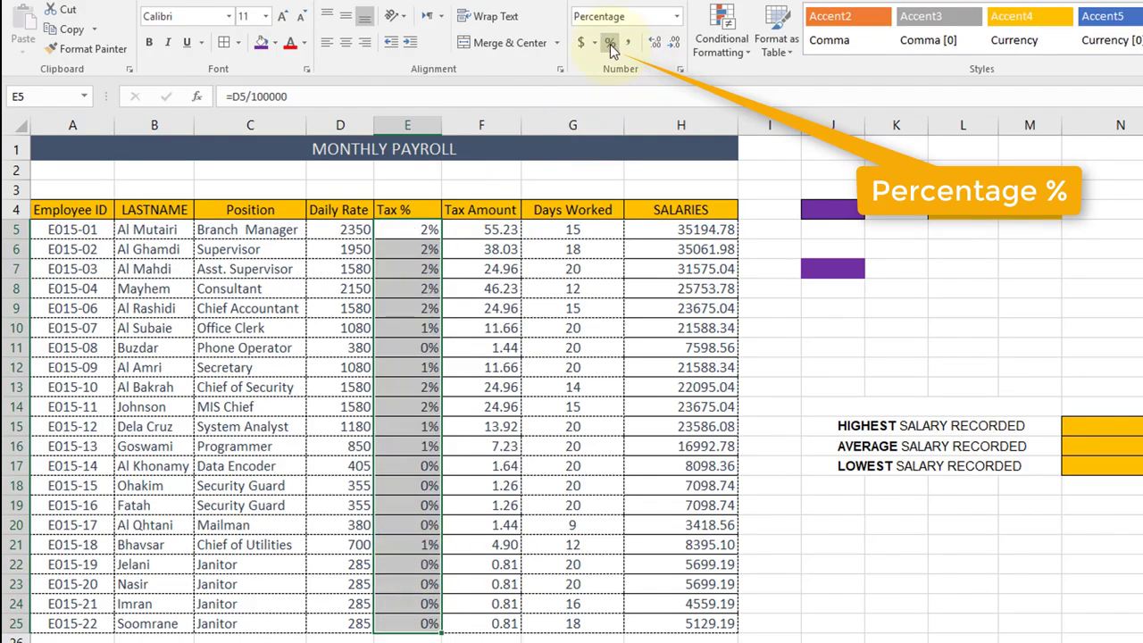
left_click(655, 44)
left_click(656, 44)
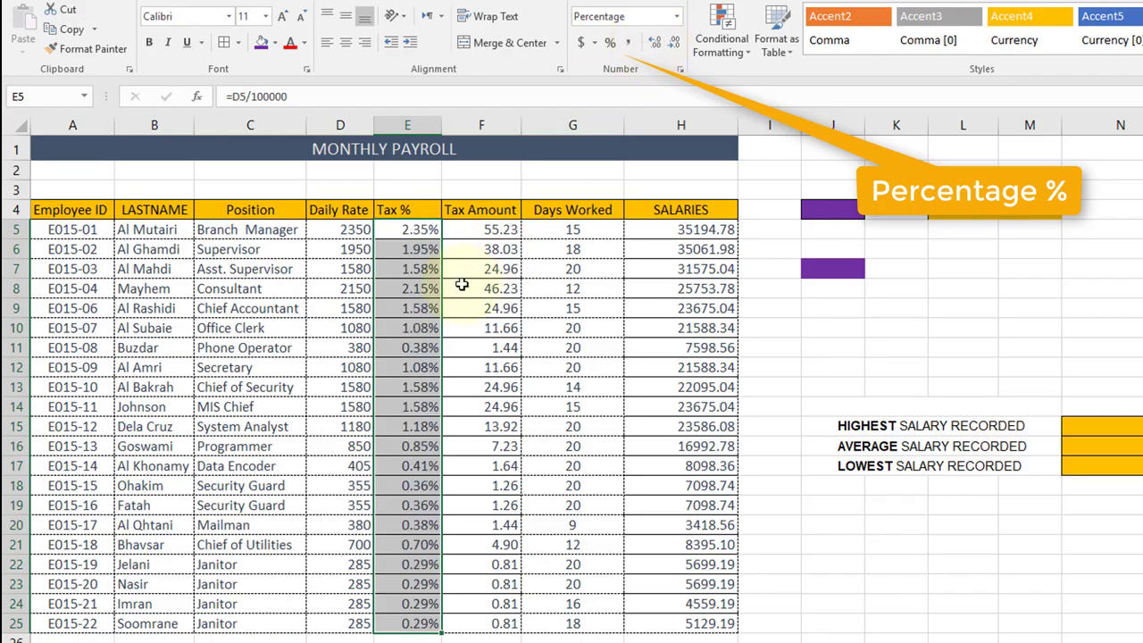
left_click(419, 329)
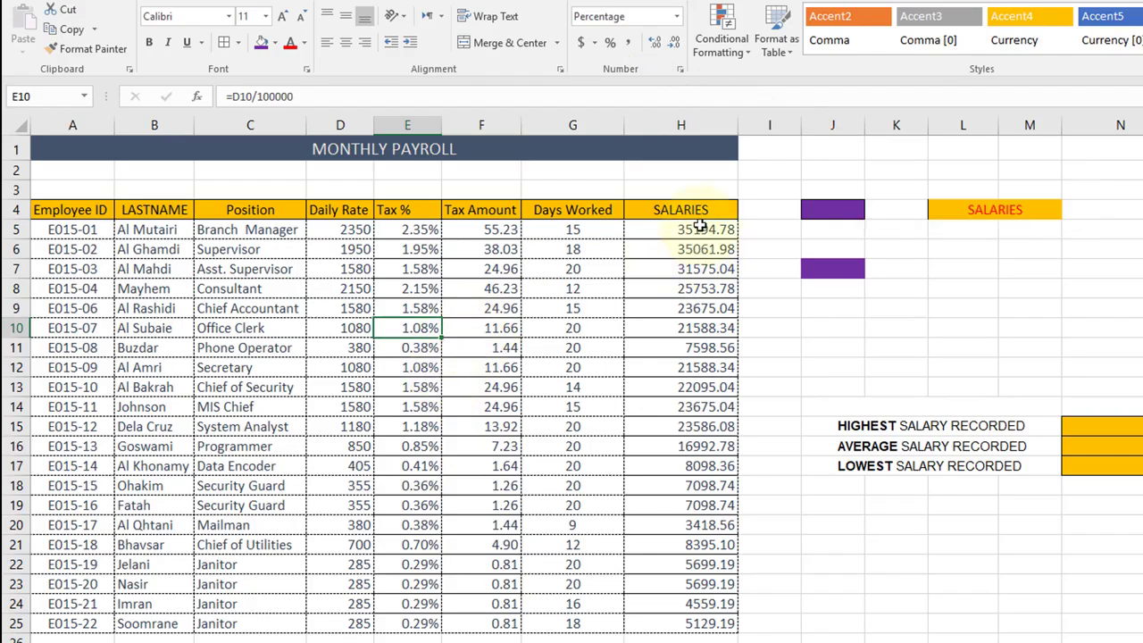
Examine the number format and formulas of the SALARIES values in column H, especially rows 5 to 7.
left_click_drag(701, 227, 696, 623)
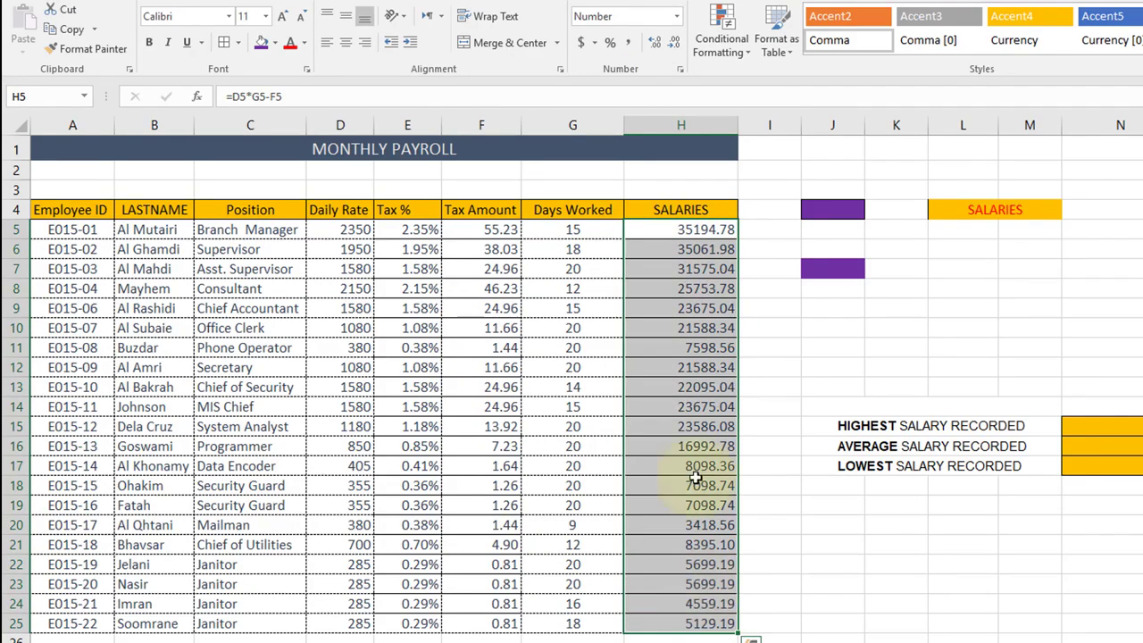
left_click(688, 245)
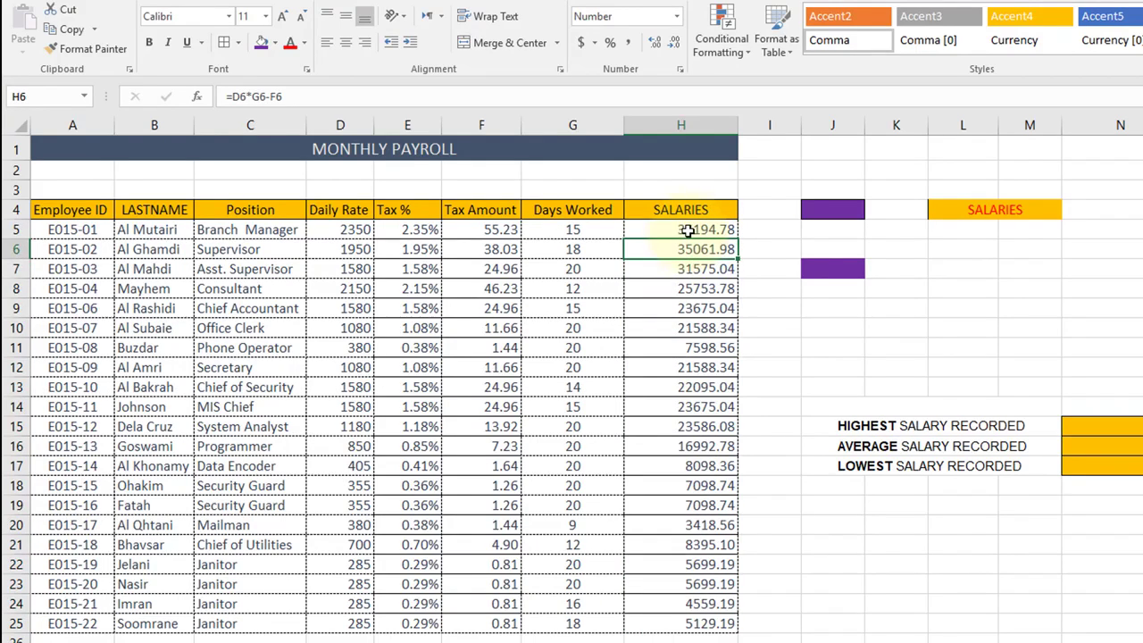
left_click(684, 266)
left_click(684, 227)
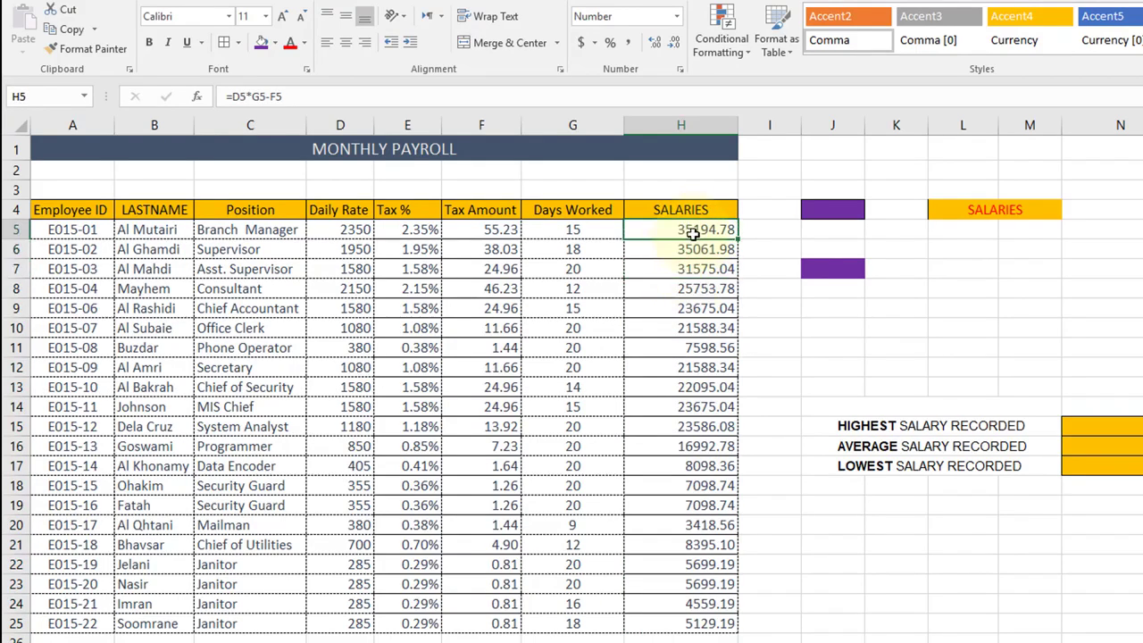
left_click(679, 256)
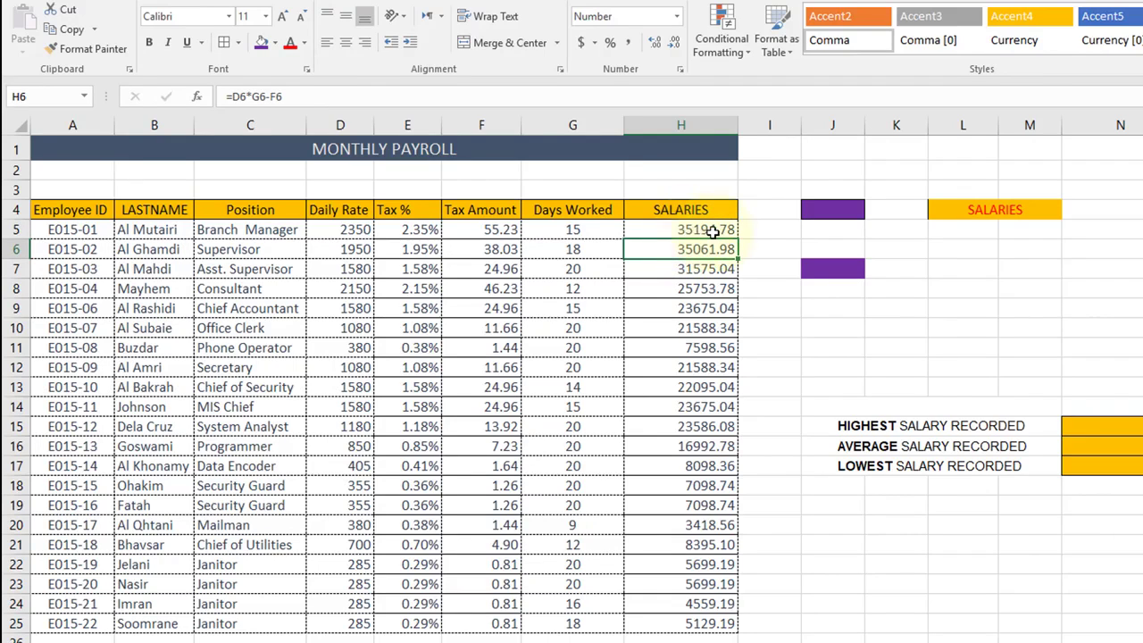
left_click(688, 233)
left_click(687, 249)
left_click(690, 232)
left_click(688, 261)
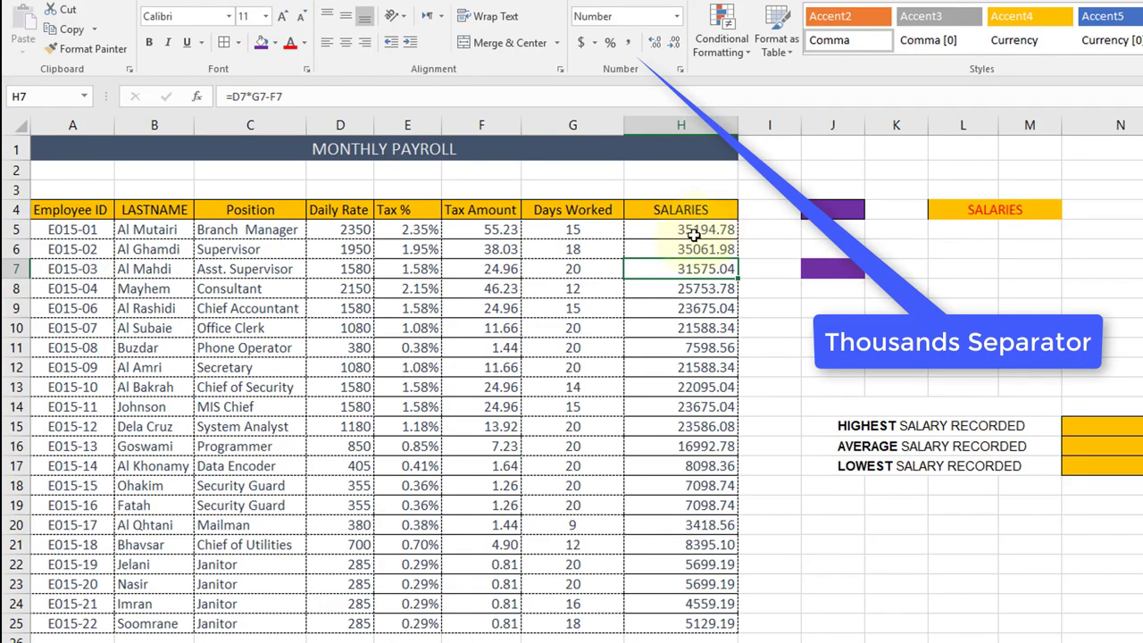
Apply the comma style with a thousands separator to the first salary value, cell H5.
left_click(702, 229)
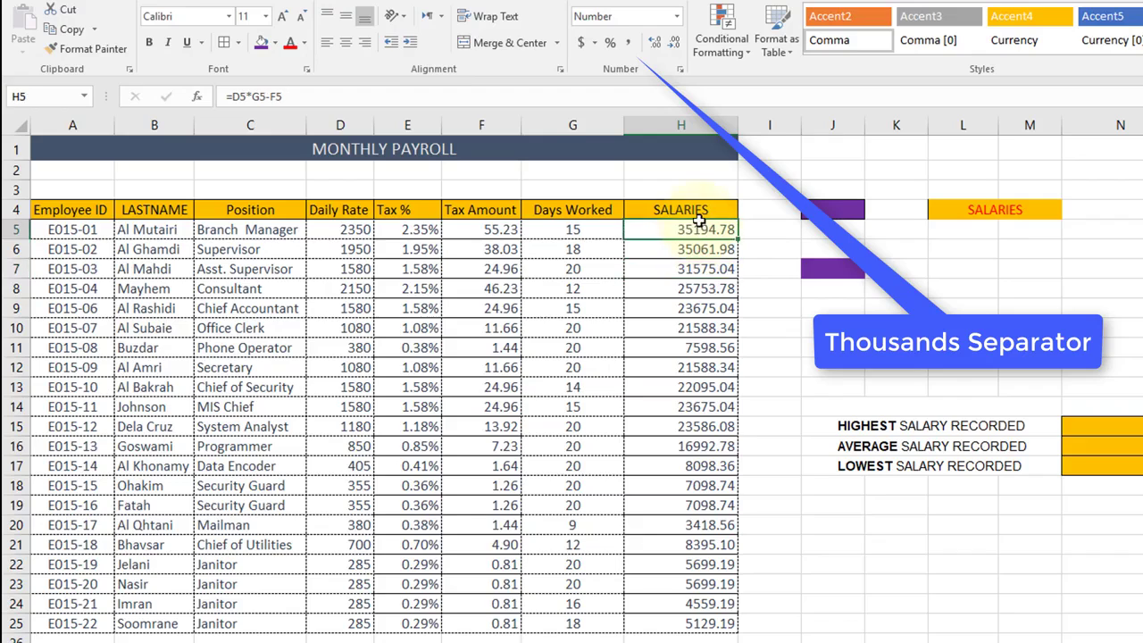
left_click(628, 42)
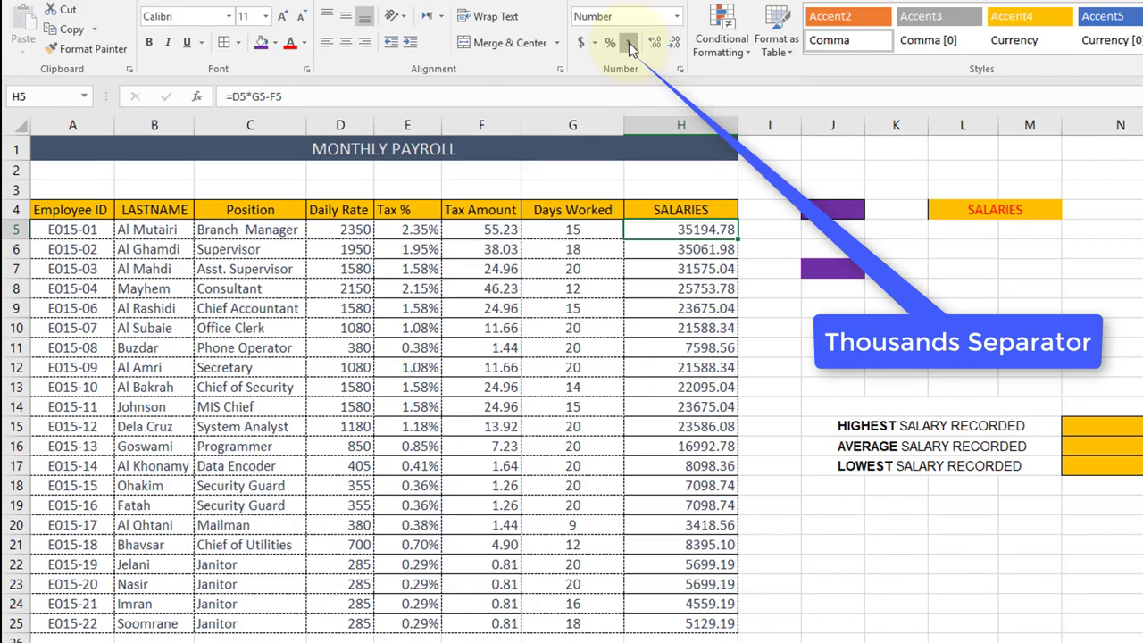
left_click(690, 243)
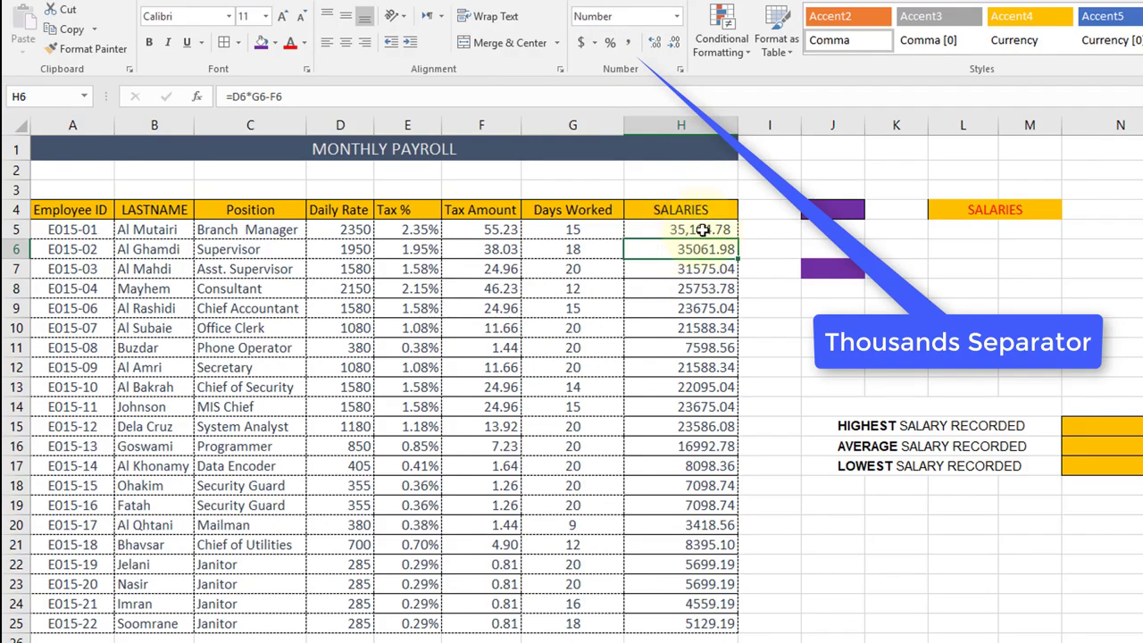
Apply the comma style with a thousands separator to cell H11 and to the whole SALARIES range H5:H25.
left_click(711, 348)
left_click(630, 44)
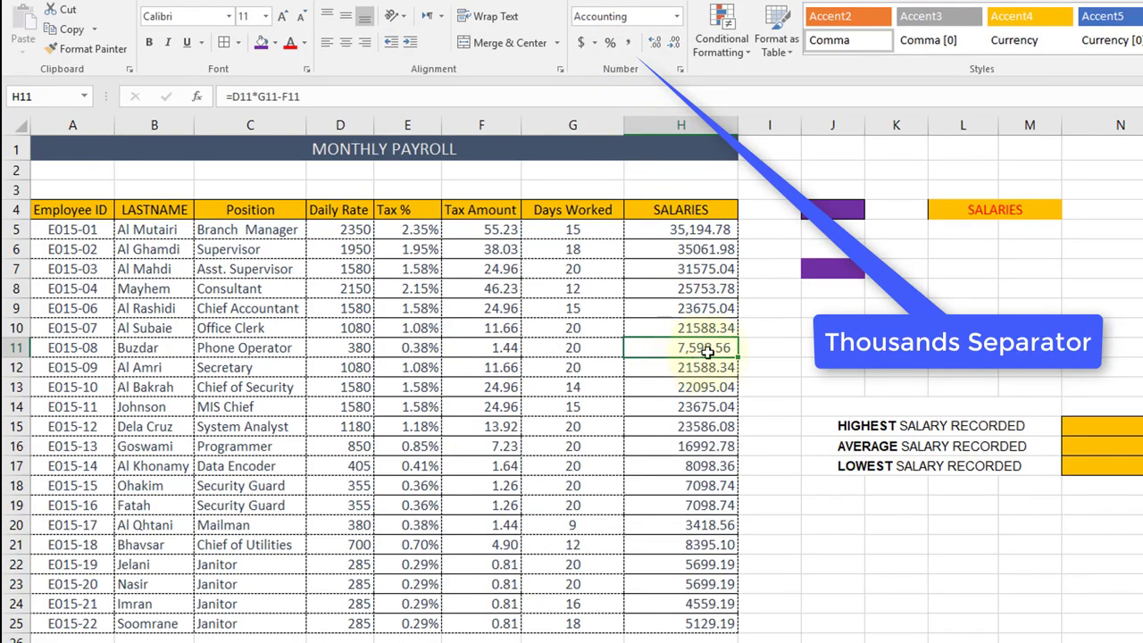
left_click_drag(693, 231, 690, 624)
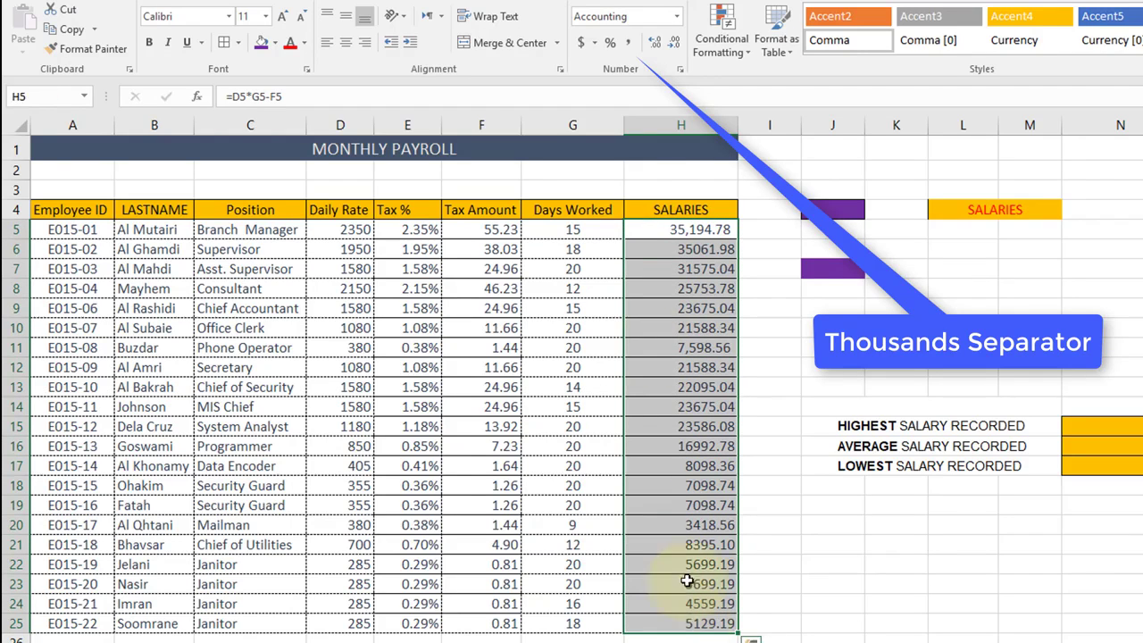
left_click(631, 43)
left_click(703, 366)
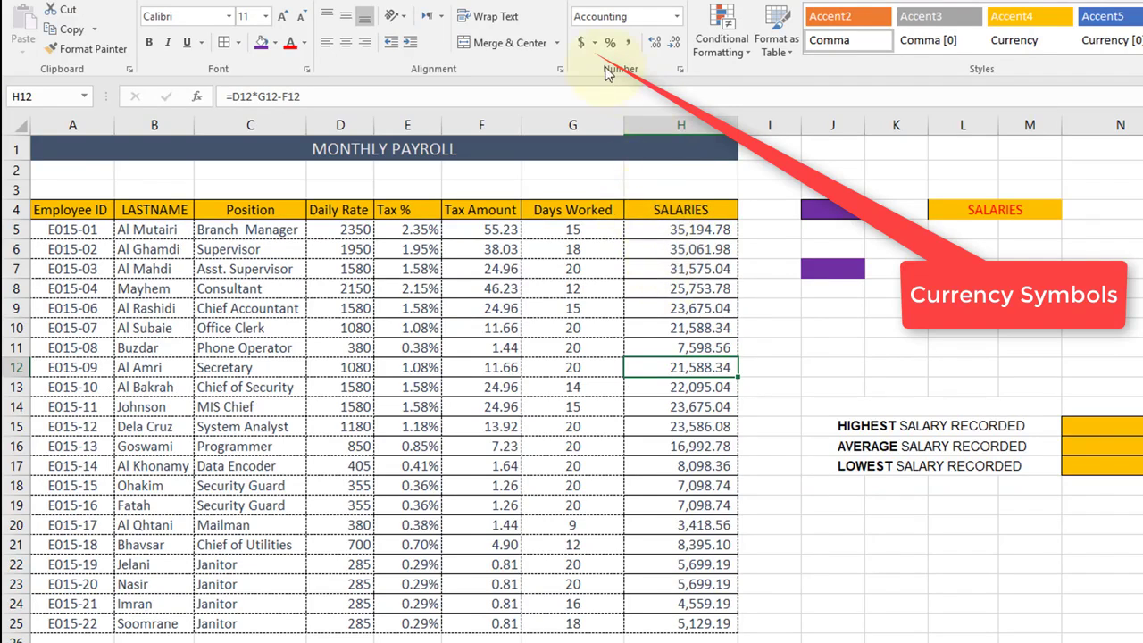
Apply the English (United States) dollar accounting format to the salary in cell H12.
left_click(595, 45)
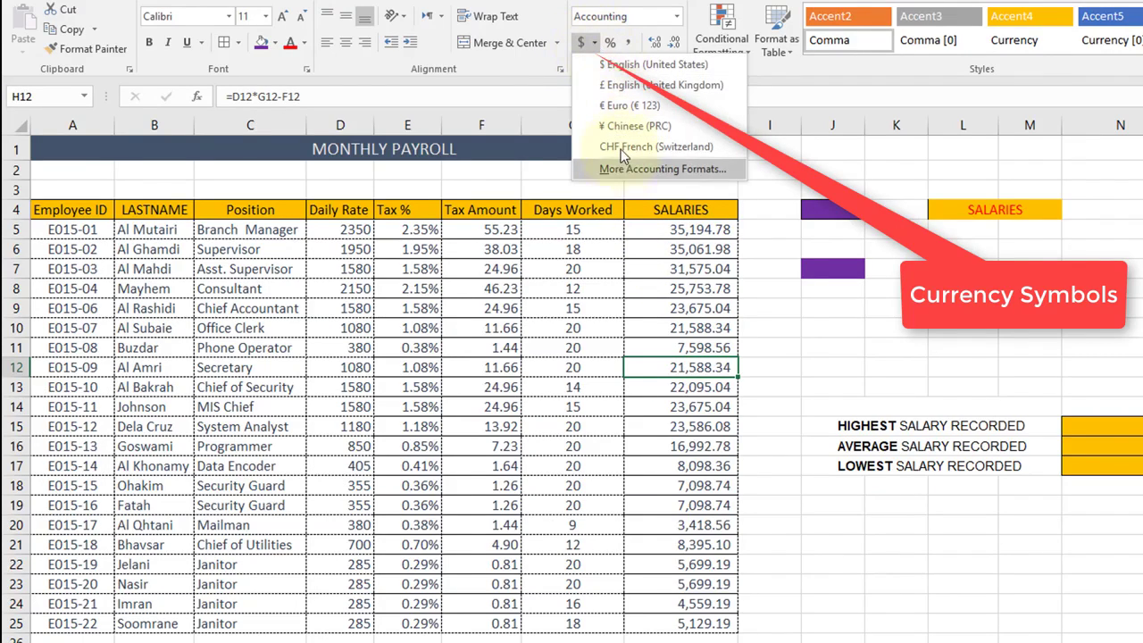
left_click(622, 67)
left_click(706, 444)
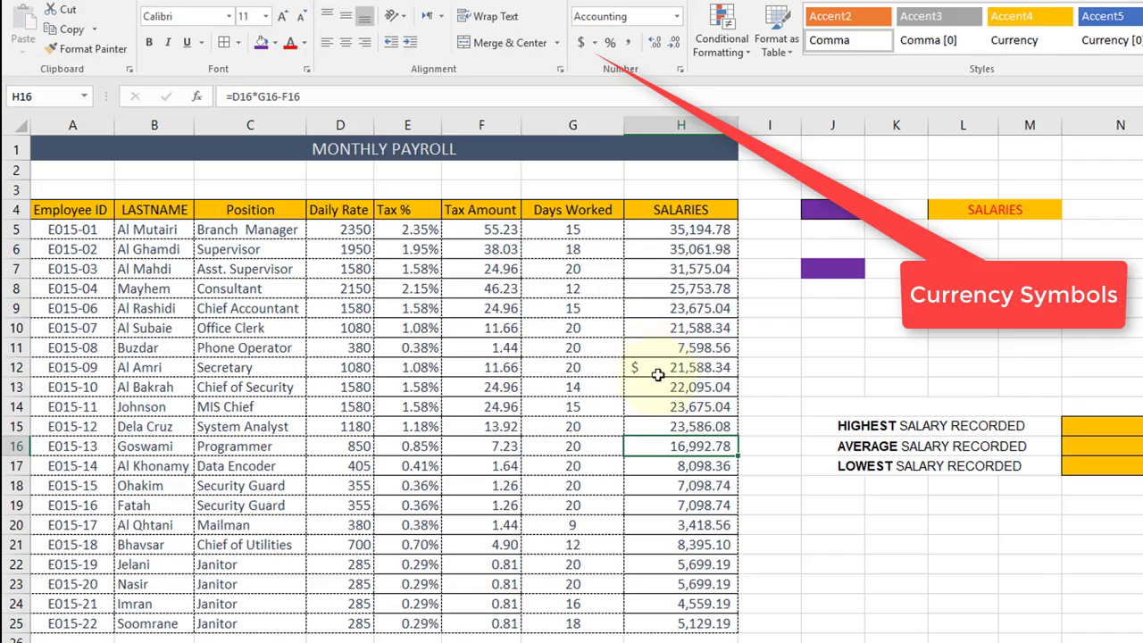
left_click(657, 369)
left_click(671, 286)
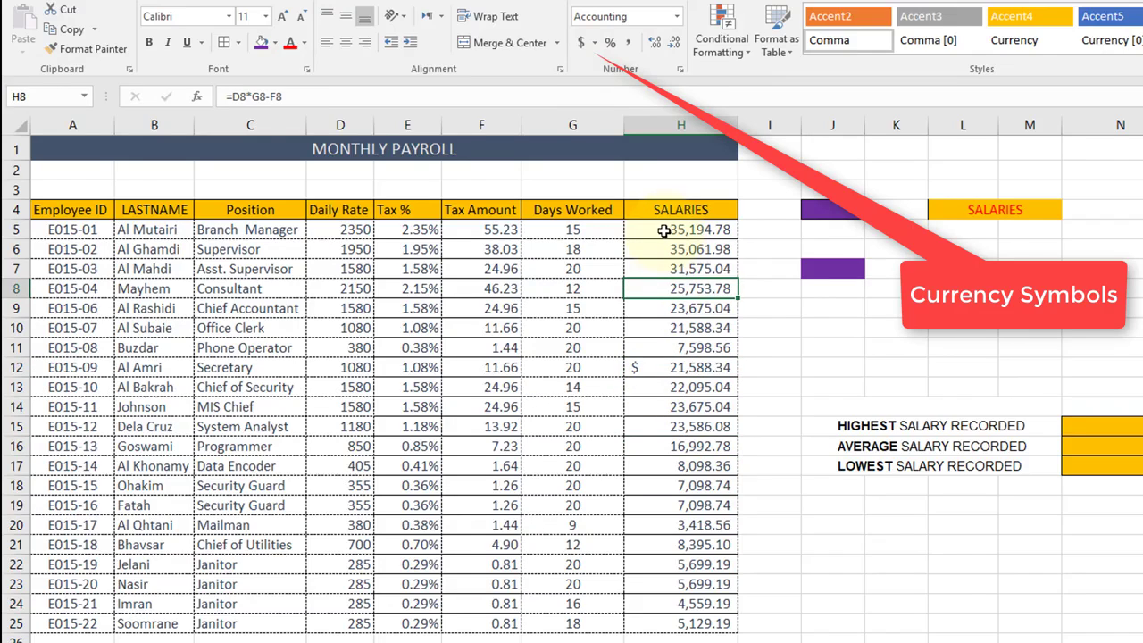
Apply the dollar accounting format to the whole SALARIES range H5:H25.
left_click_drag(665, 232, 669, 620)
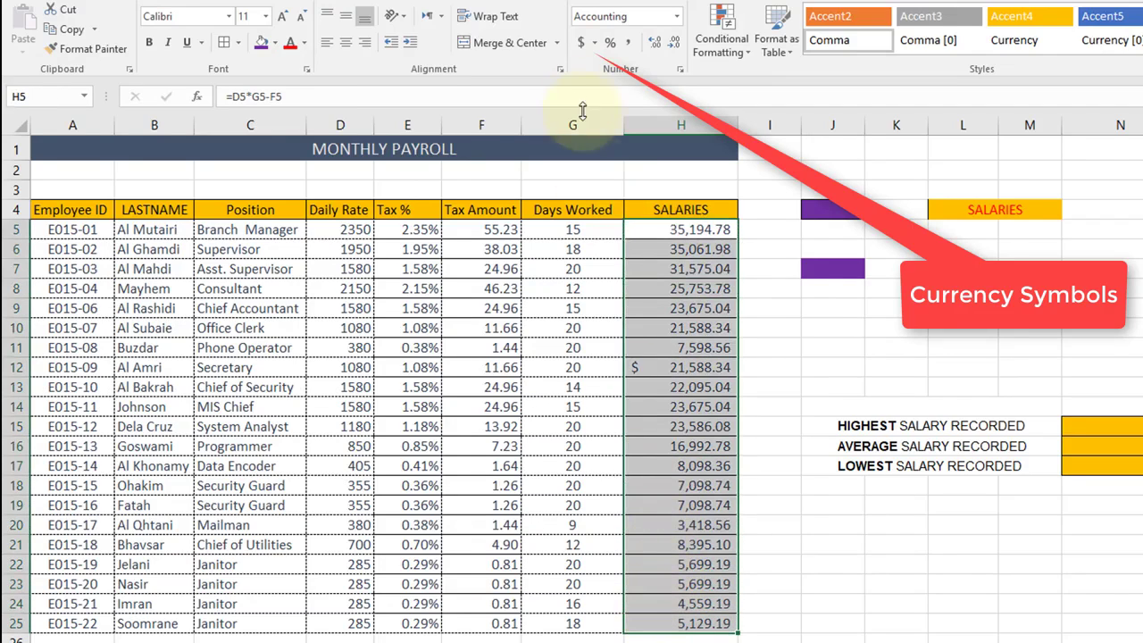
left_click(580, 43)
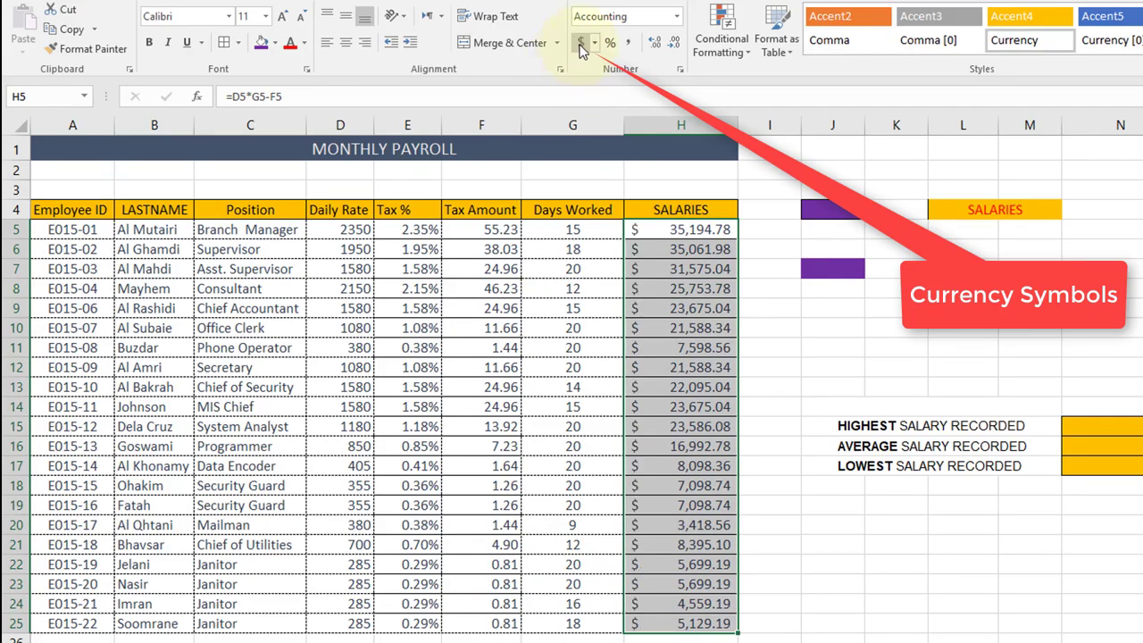
left_click(671, 325)
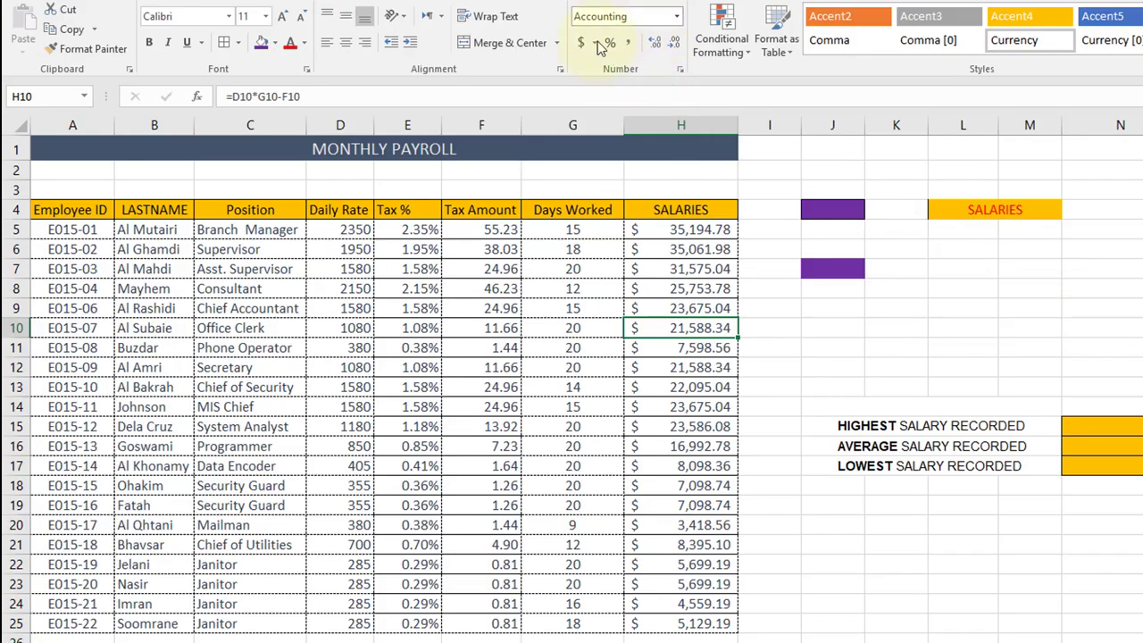
Open the Format Cells number settings for cell H10 and examine the format categories and the Number options.
left_click(680, 71)
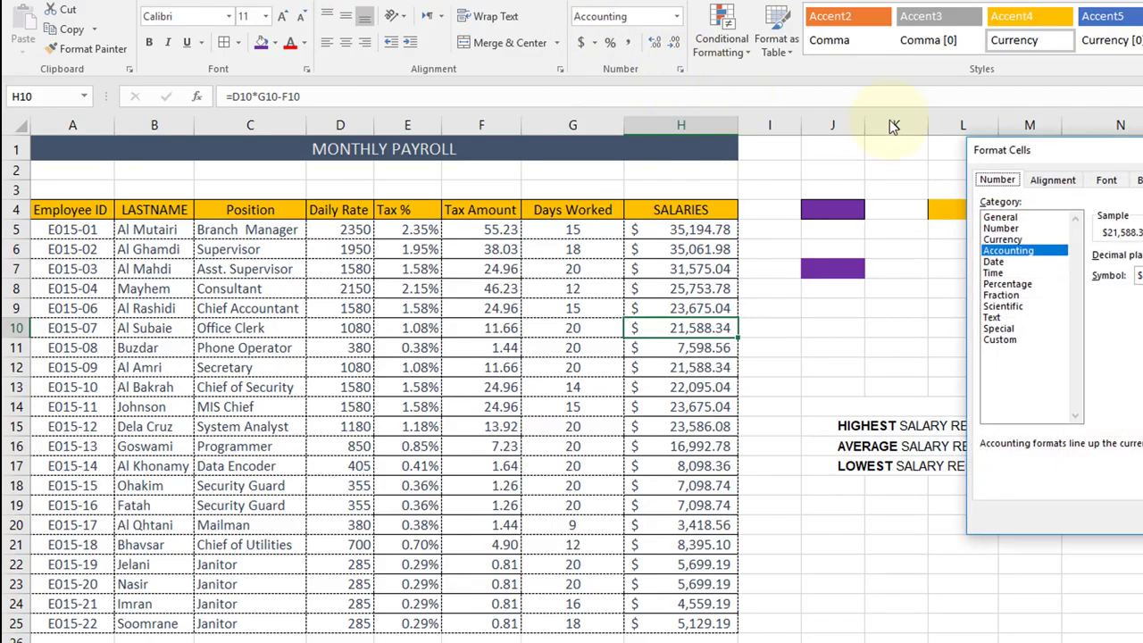
left_click_drag(1078, 156, 997, 149)
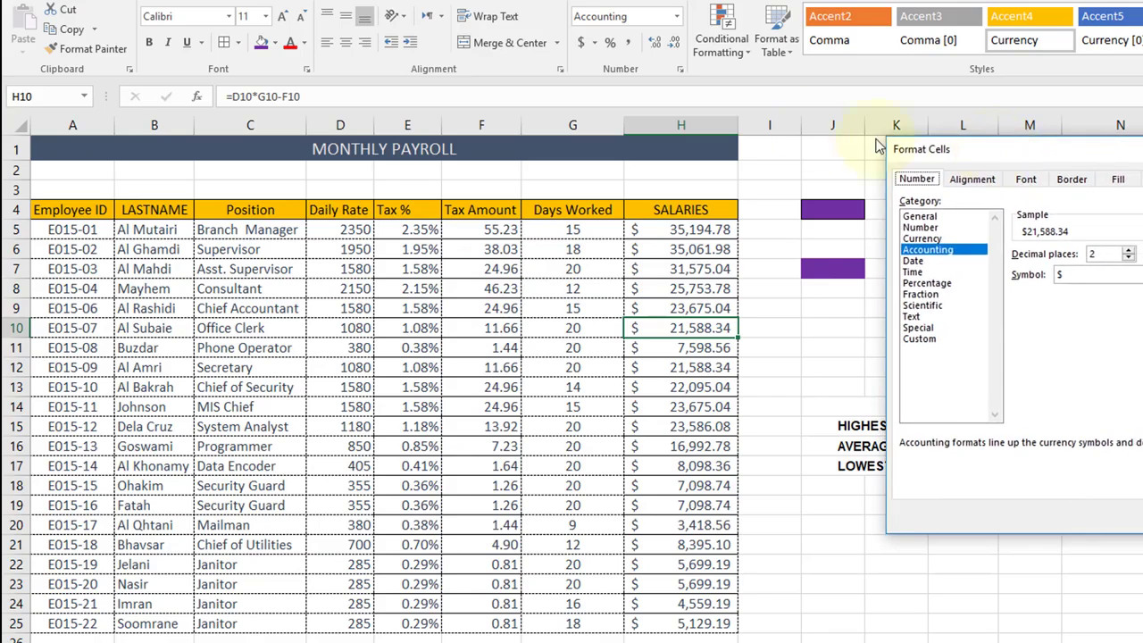
key("Escape")
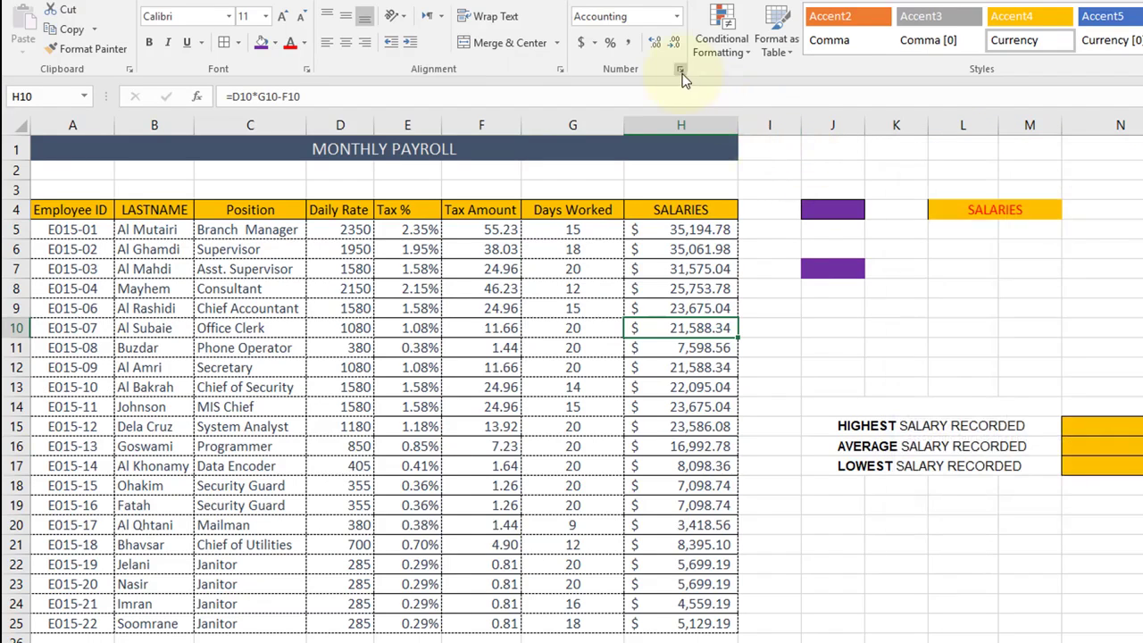
left_click(681, 71)
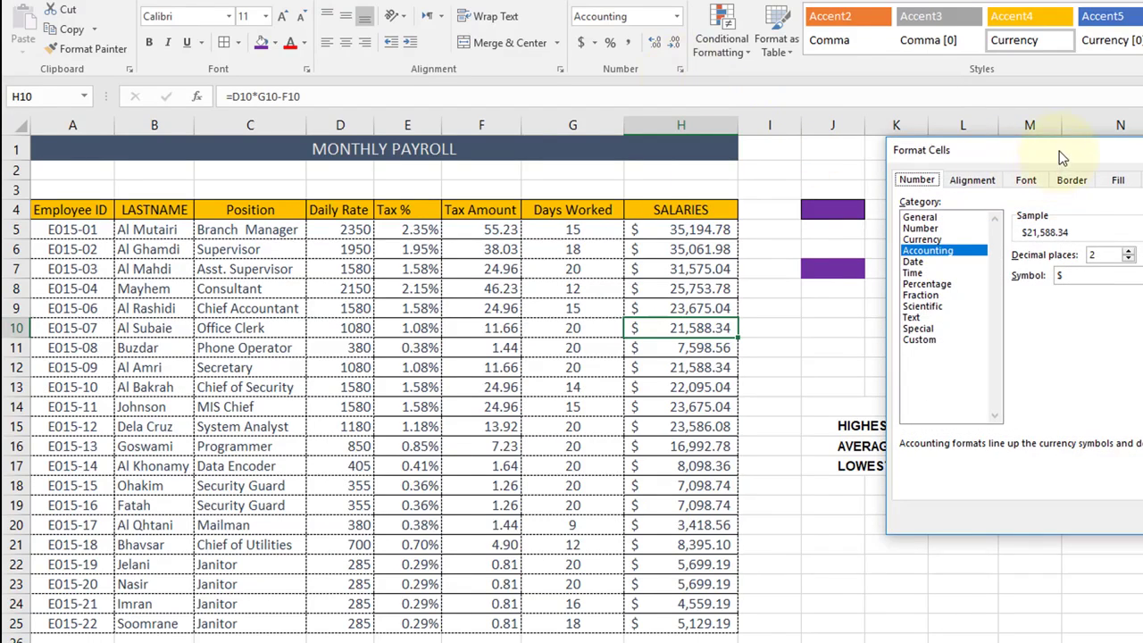
left_click_drag(1061, 157, 1002, 146)
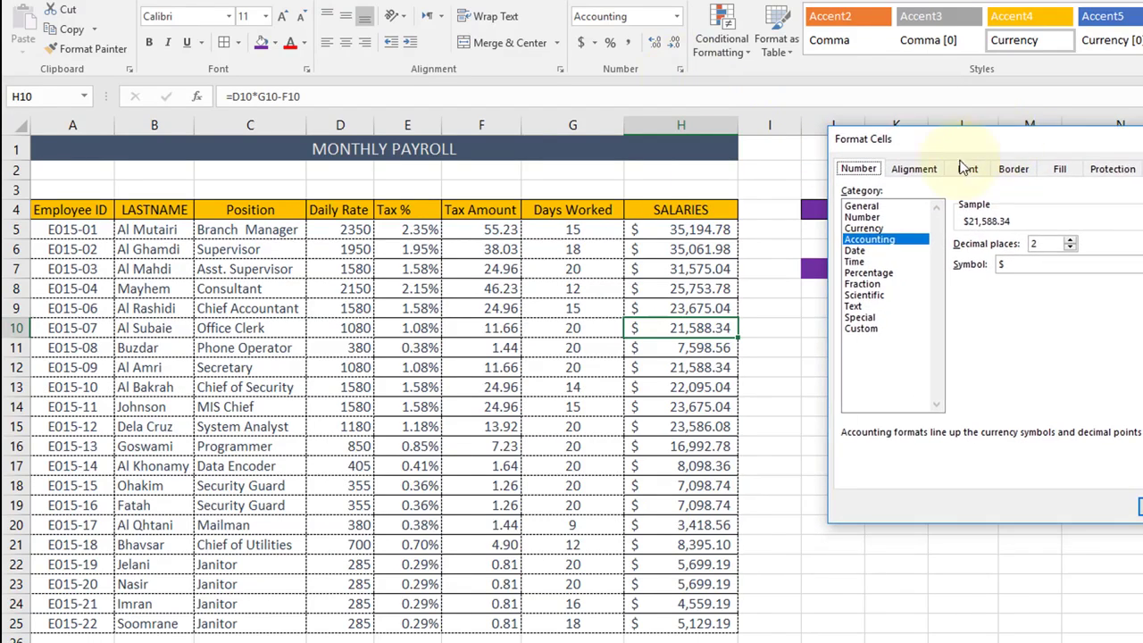
left_click(863, 207)
left_click(631, 230)
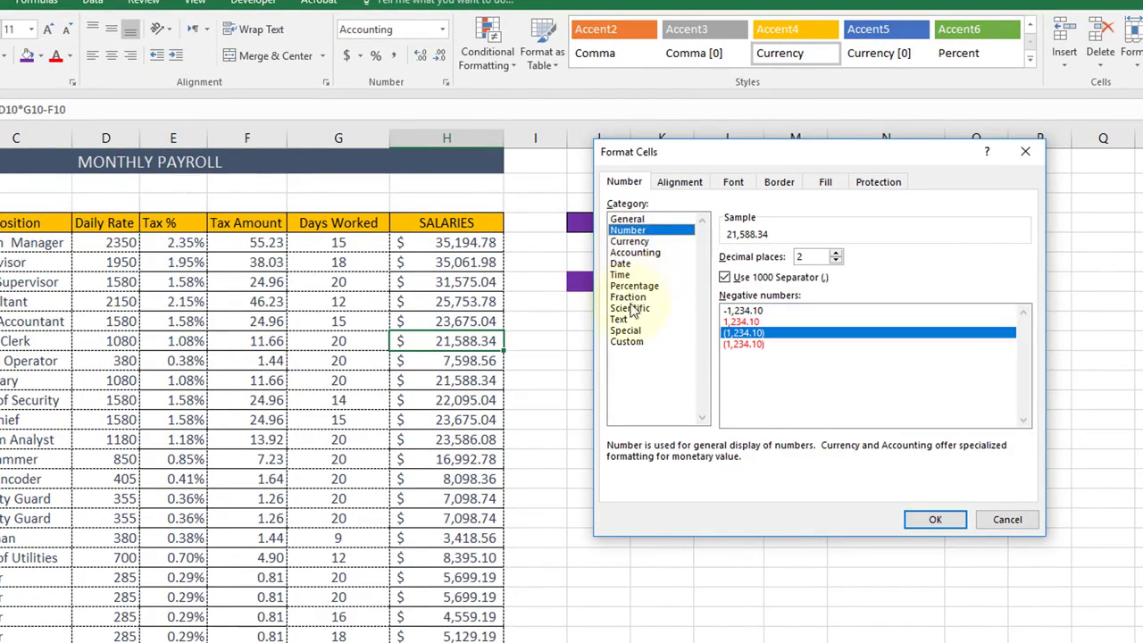
Review the Alignment, Font, Border, Fill and Number settings in Format Cells, and close the dialog without applying anything.
left_click(682, 182)
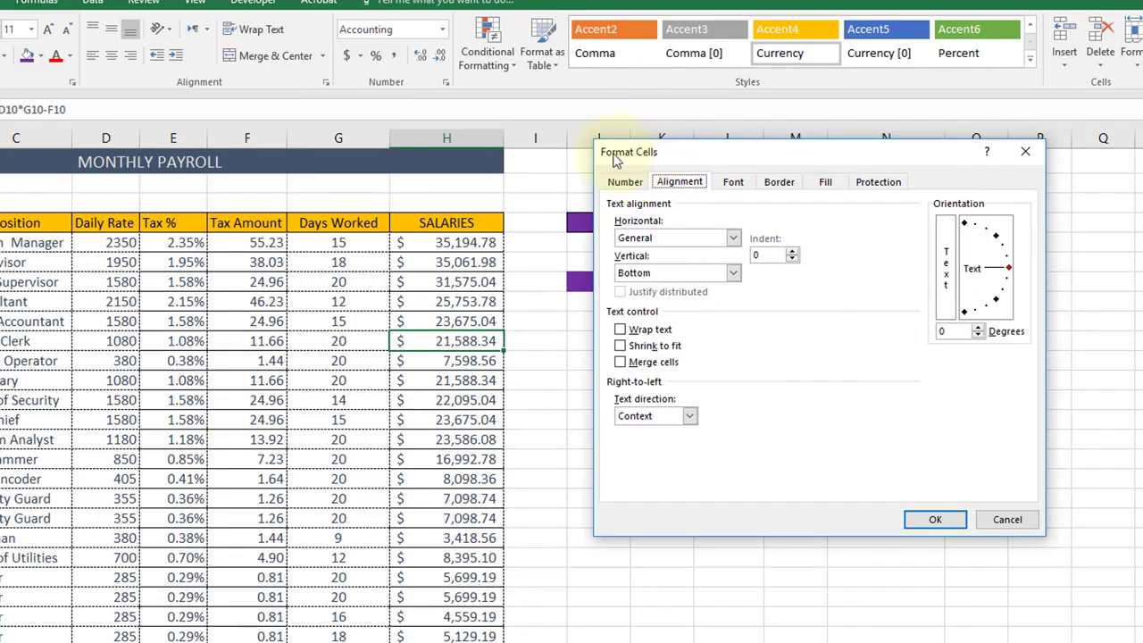
left_click(730, 183)
left_click(780, 186)
left_click(825, 185)
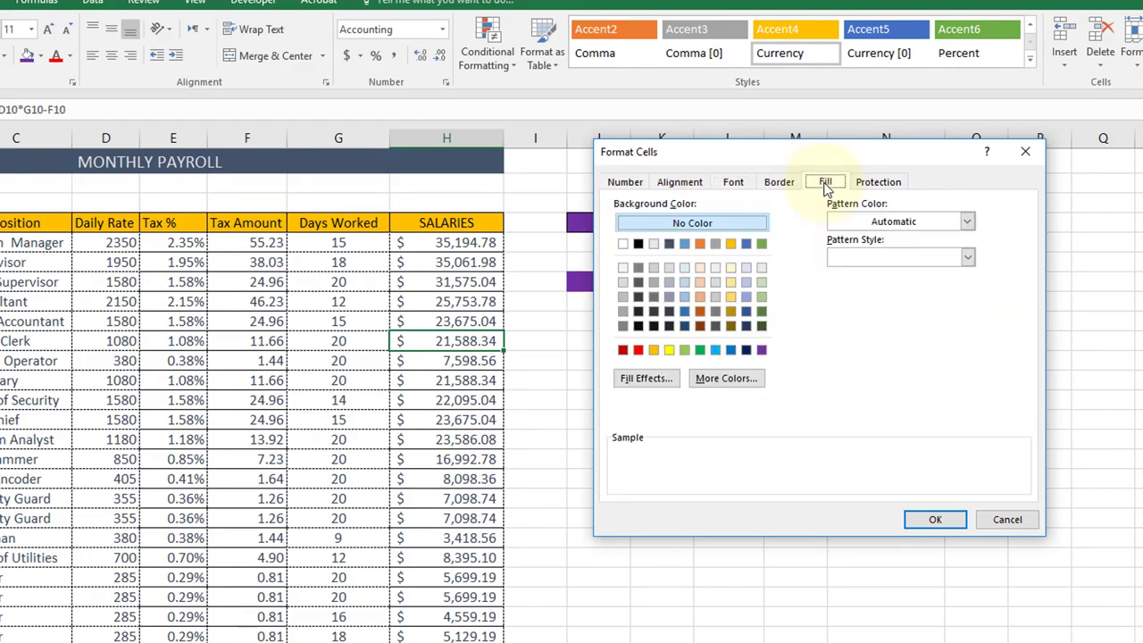
left_click(634, 183)
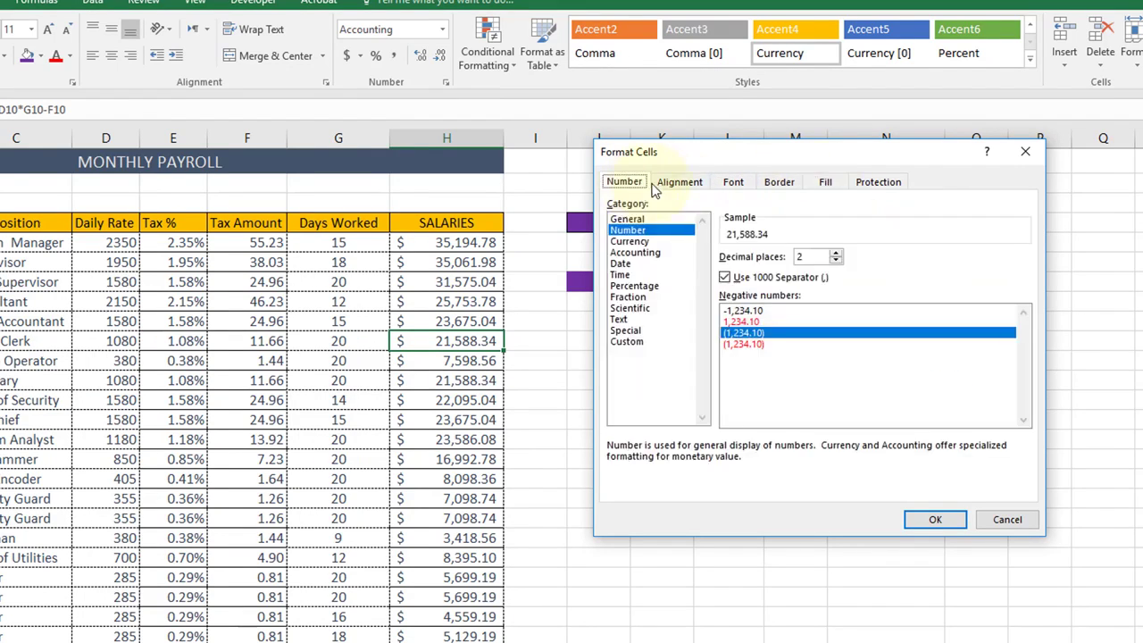
left_click(680, 183)
left_click(734, 184)
left_click(628, 182)
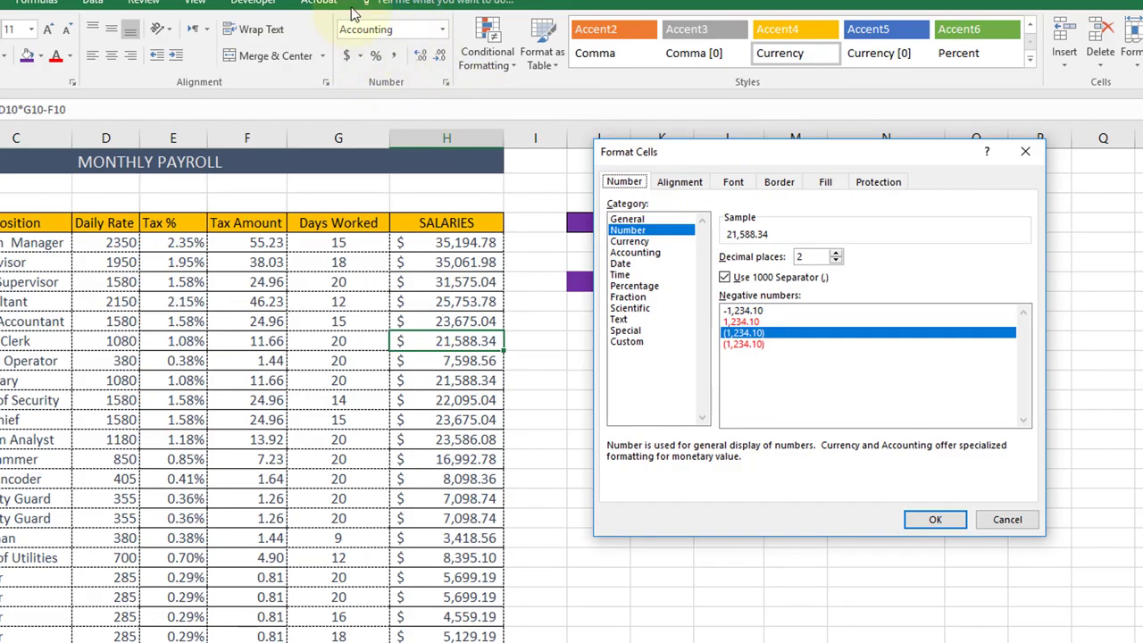
left_click(986, 521)
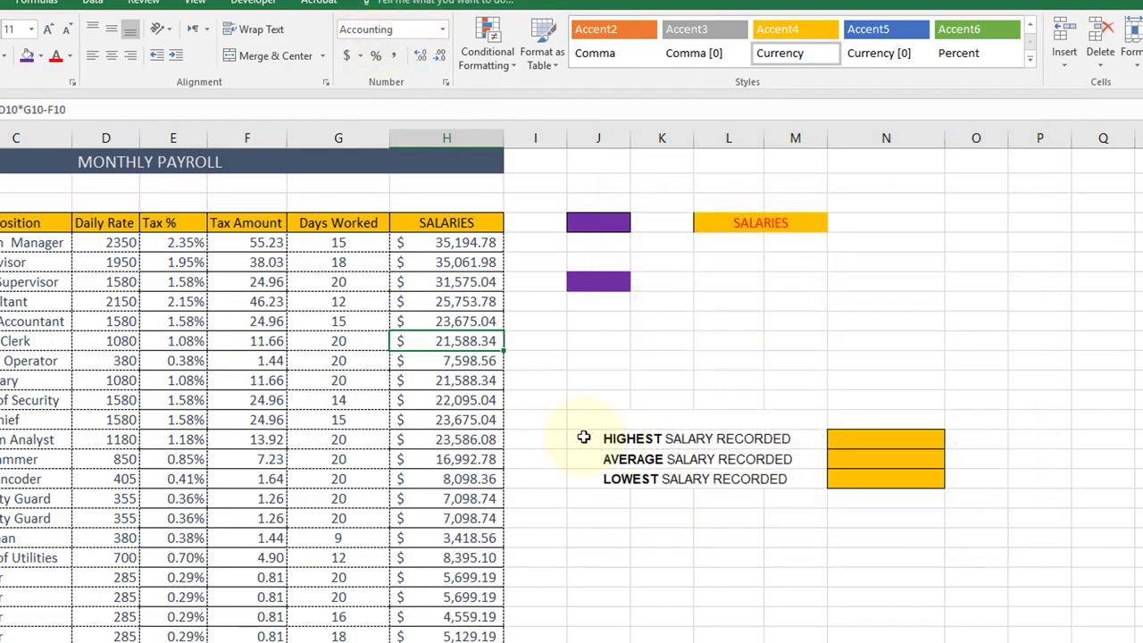
left_click(540, 478)
left_click(558, 517)
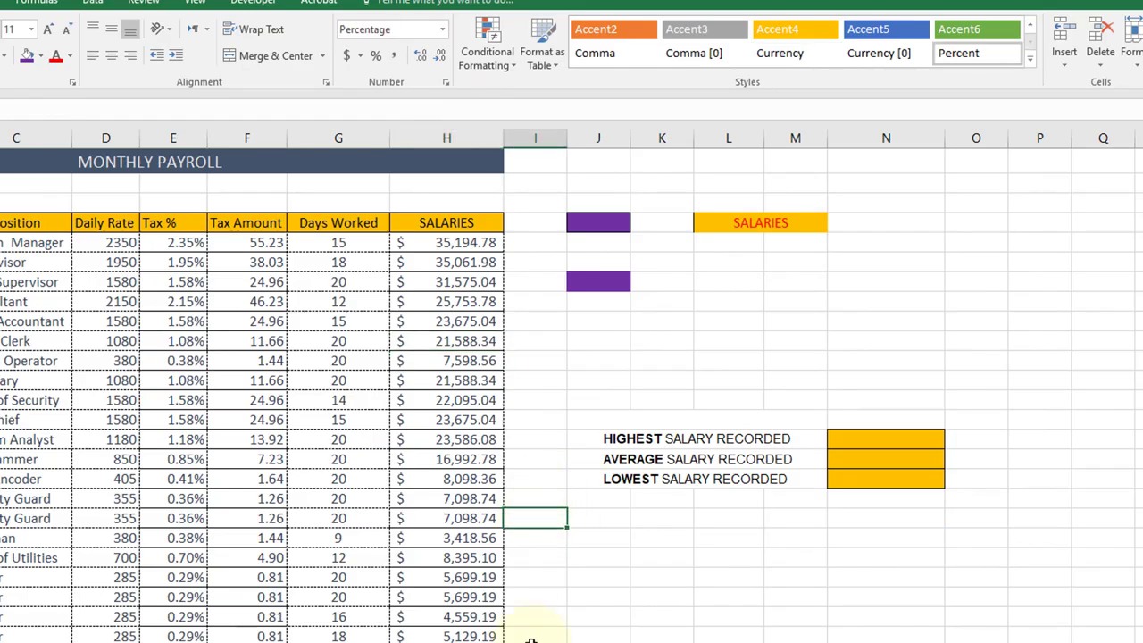